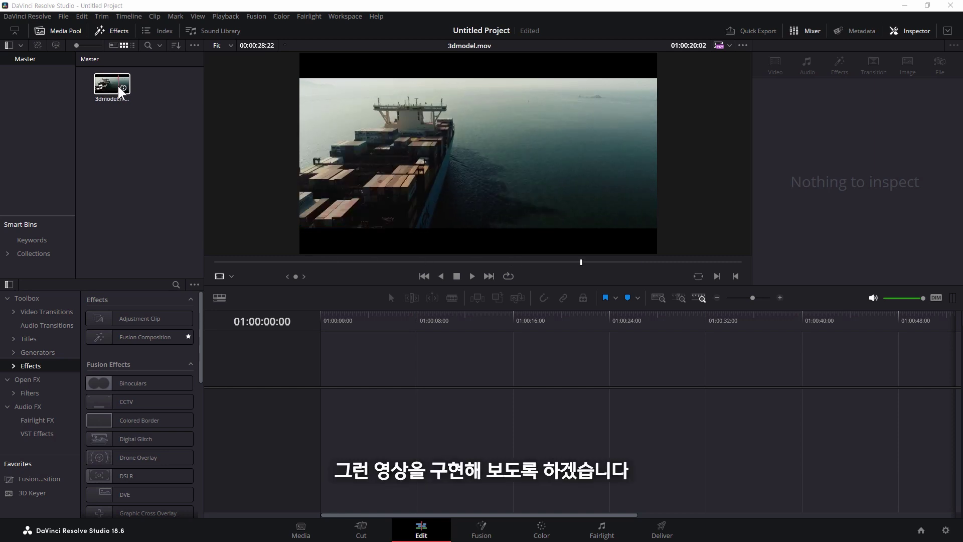
# - Create an empty timeline with custom settings, using the 4096 x 1716 DCI Scope 2.39 resolution at 24 frames per second
pyautogui.rightClick(145, 159)
pyautogui.moveTo(162, 162)
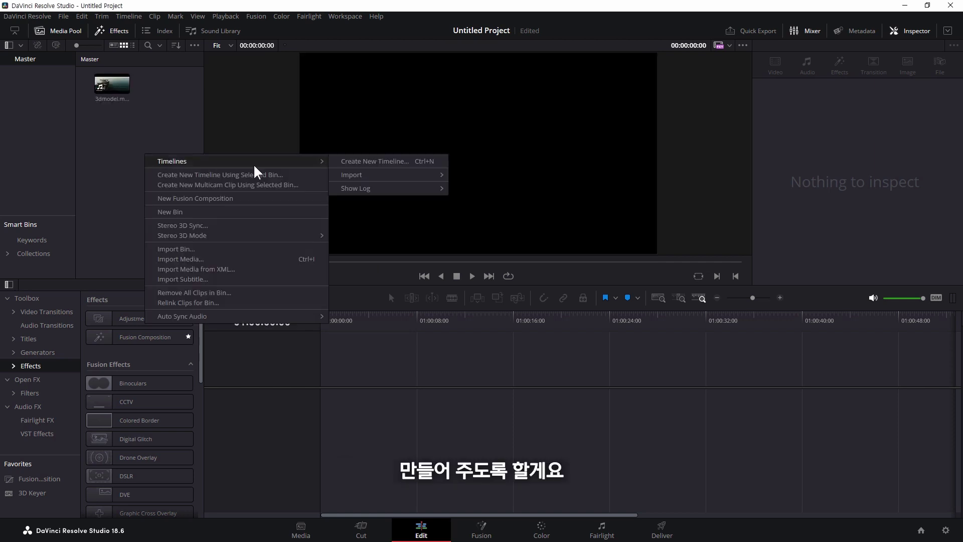
pyautogui.click(350, 162)
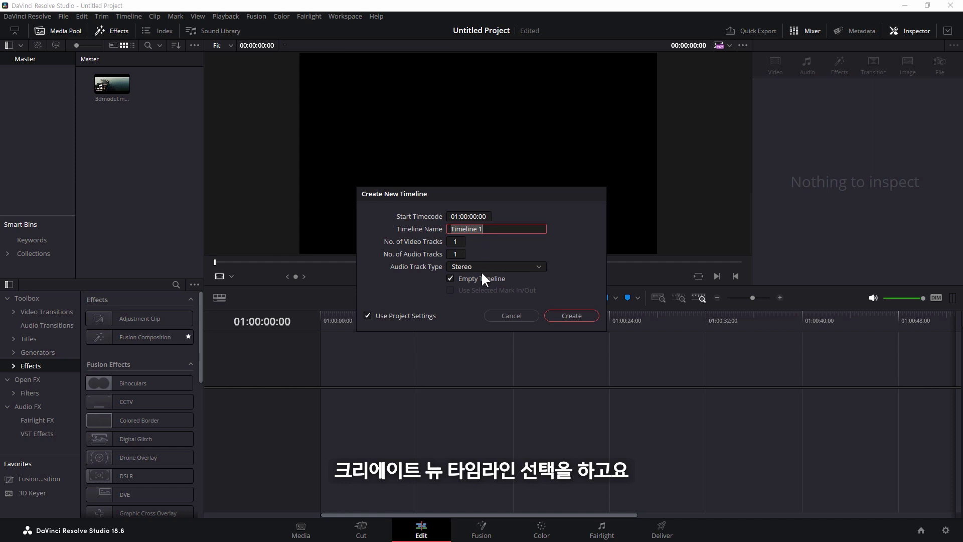
pyautogui.click(367, 315)
pyautogui.click(518, 237)
pyautogui.scroll(-3, 512, 291)
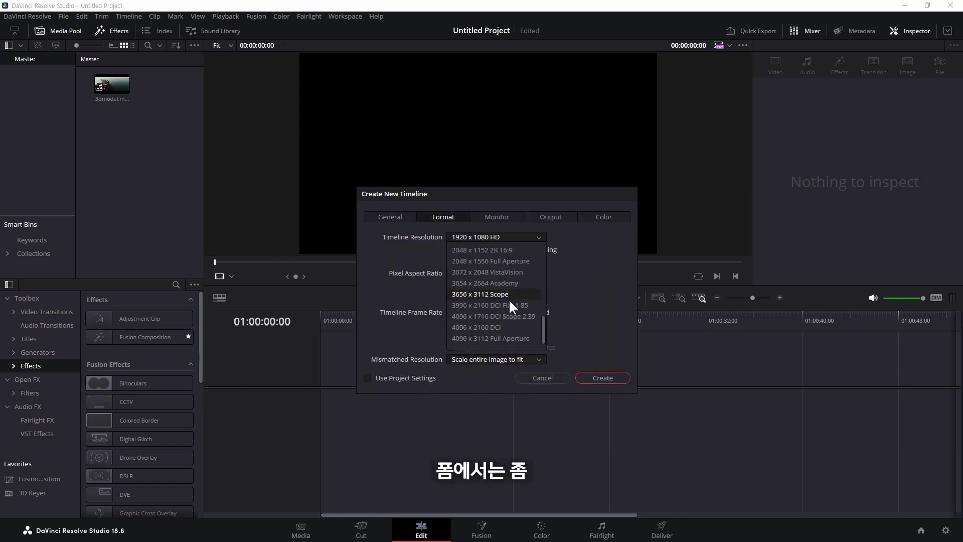
pyautogui.click(507, 314)
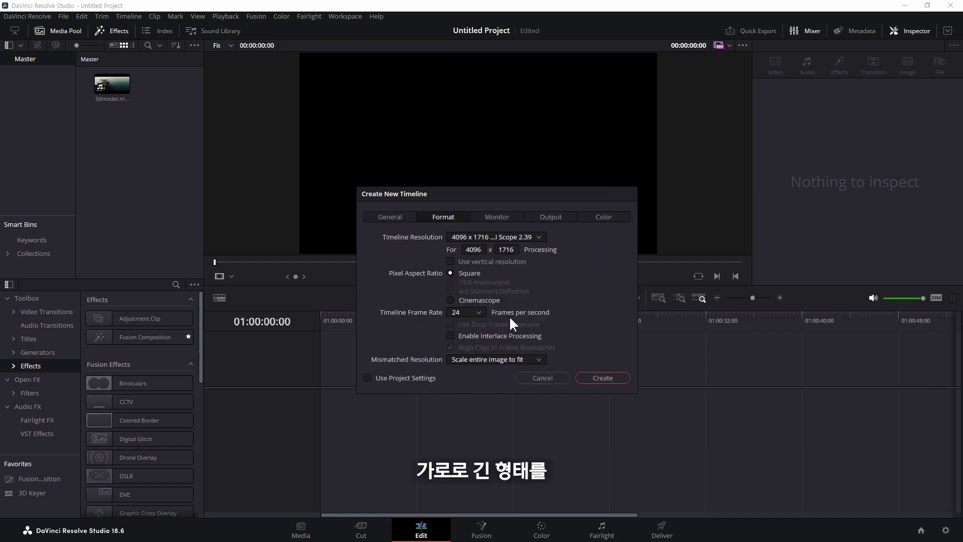
pyautogui.click(604, 378)
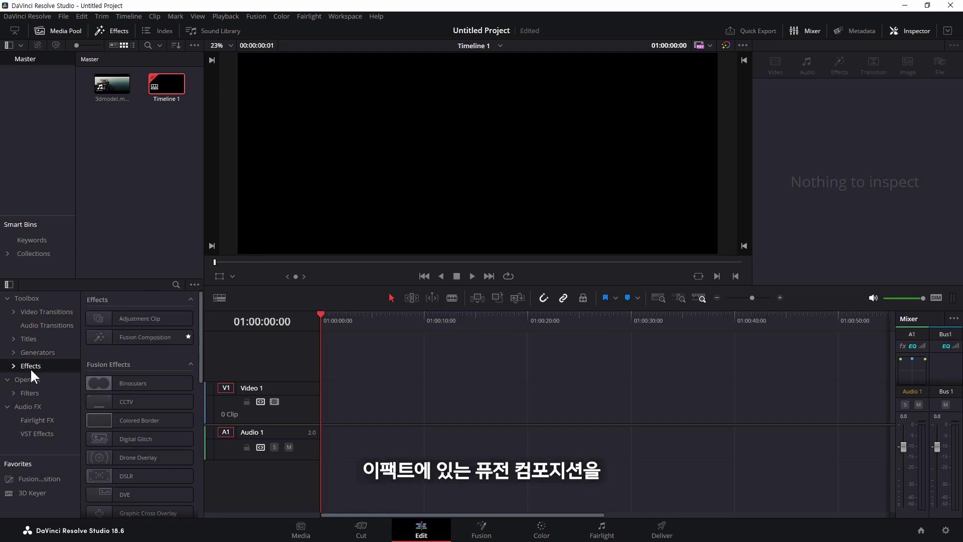
# - Place a Fusion Composition at the start of Video 1 and set its duration to 00:00:28:22, matching 3dmodel.mov
pyautogui.moveTo(105, 335); pyautogui.dragTo(322, 429)
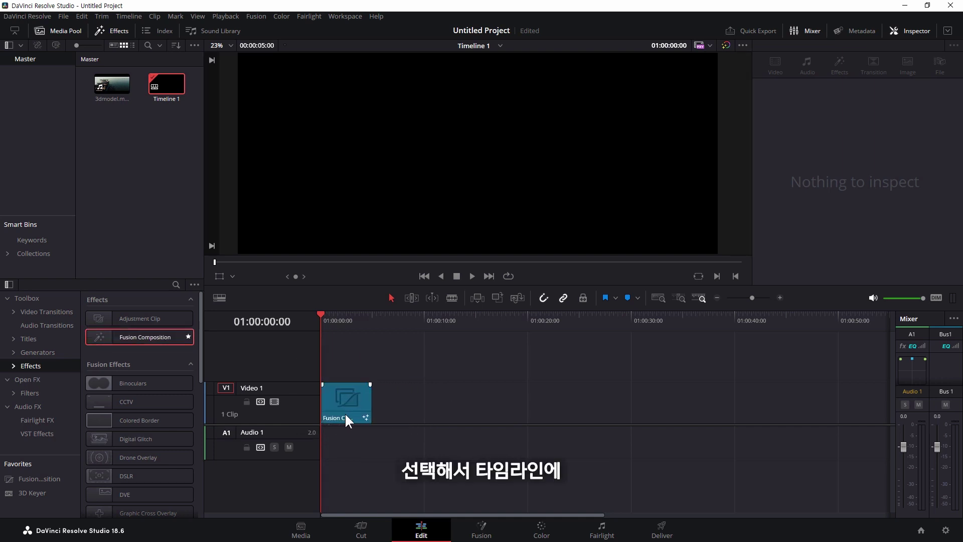
pyautogui.click(108, 85)
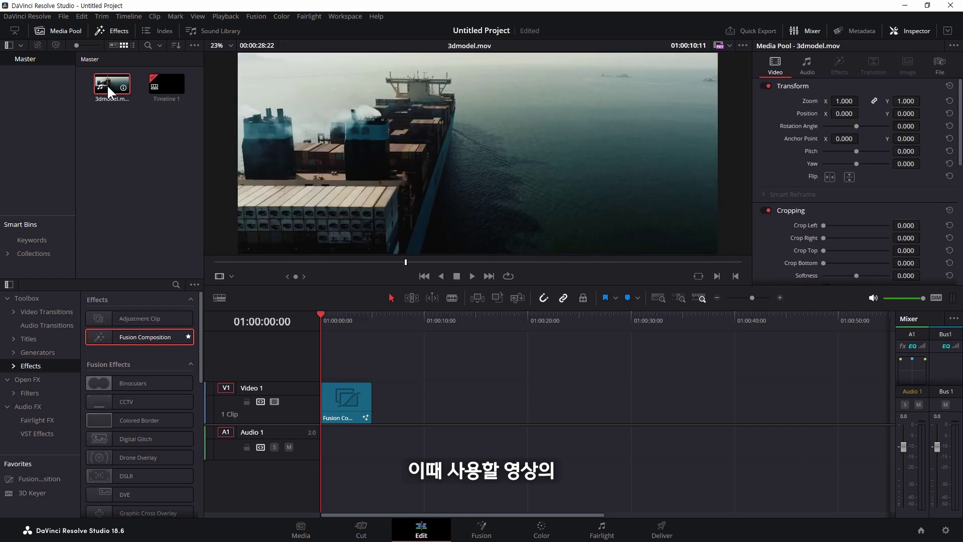
pyautogui.click(939, 64)
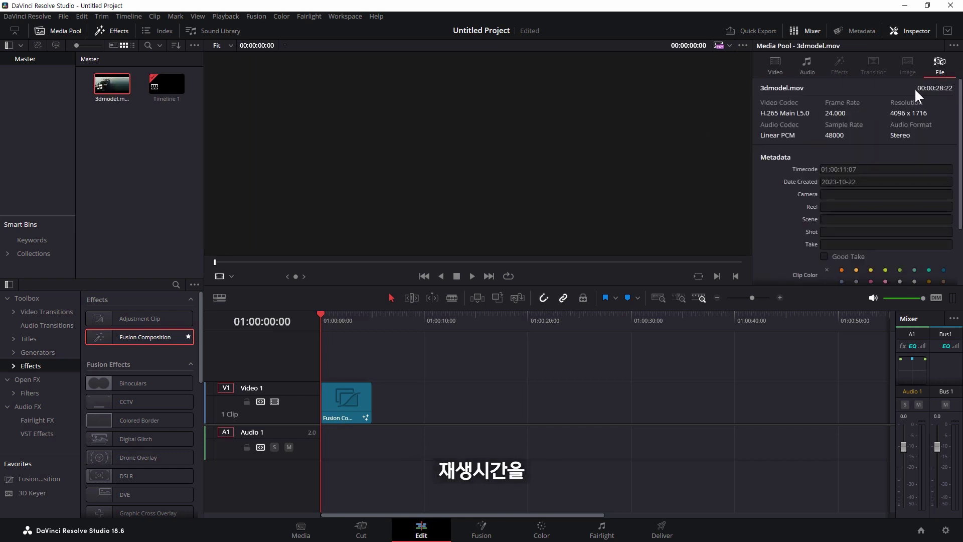
pyautogui.click(347, 396)
pyautogui.rightClick(347, 395)
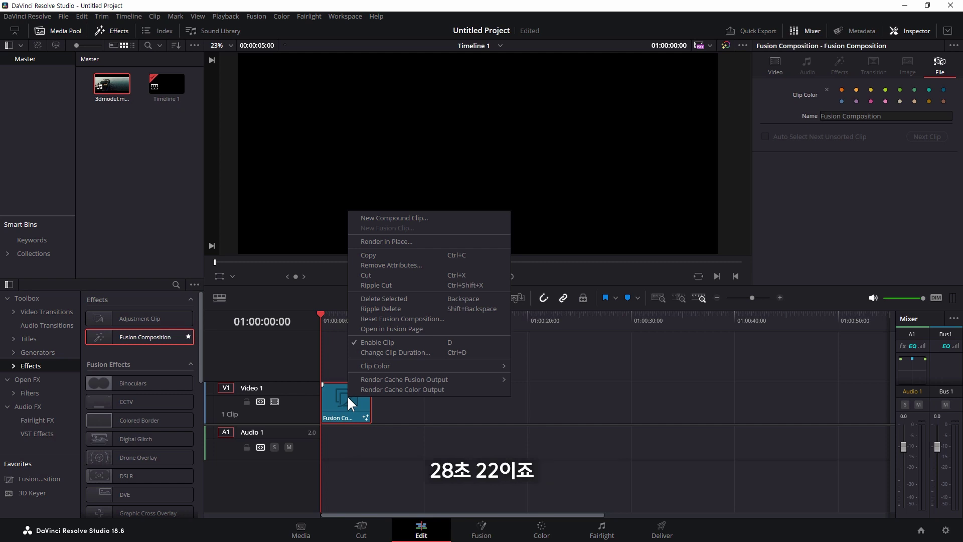
pyautogui.click(404, 352)
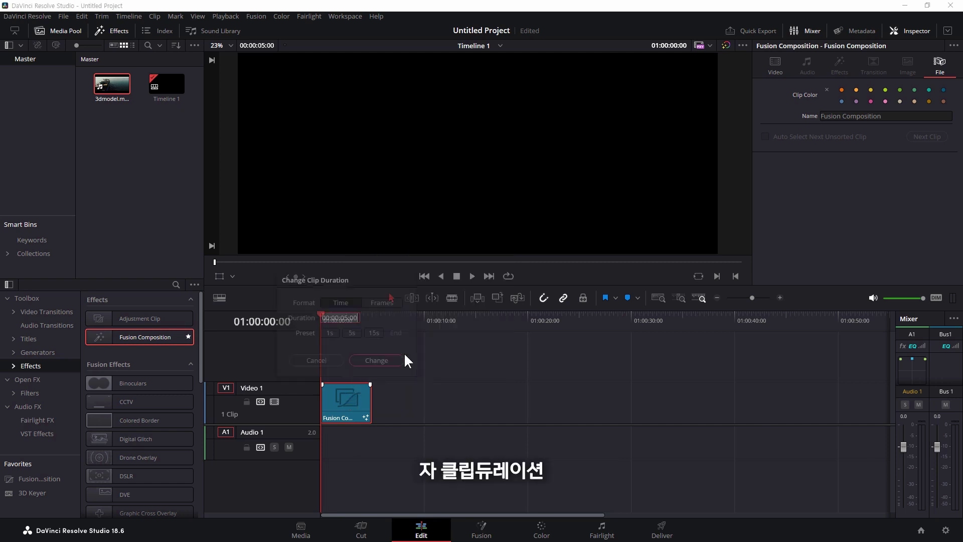
pyautogui.write('28')
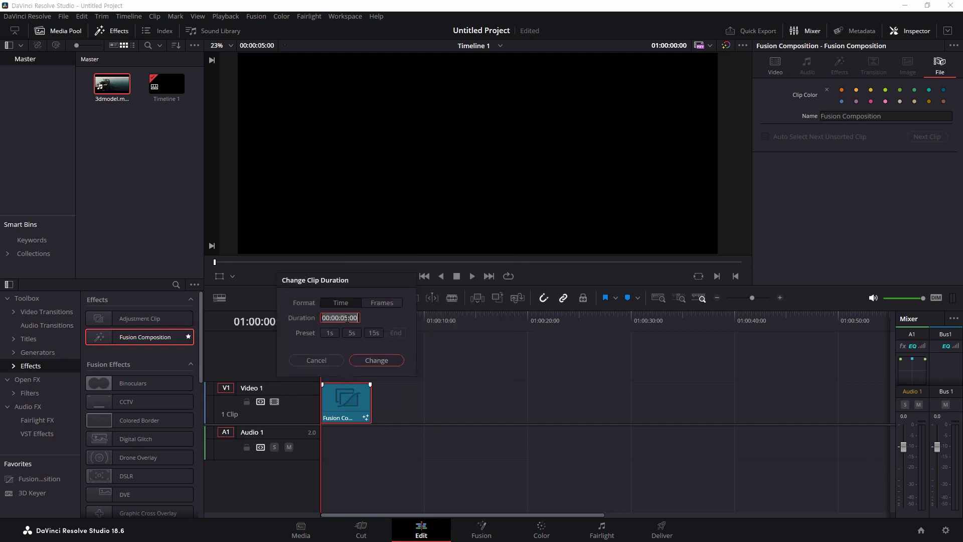
pyautogui.click(380, 359)
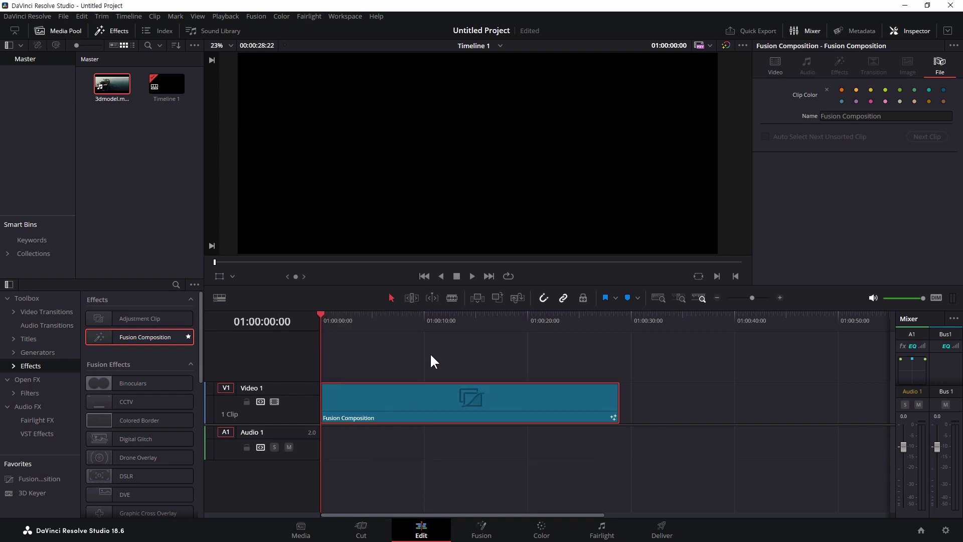
# - Open the composition on the Fusion page and move the MediaOut1 node aside to make room for upstream nodes
pyautogui.click(482, 530)
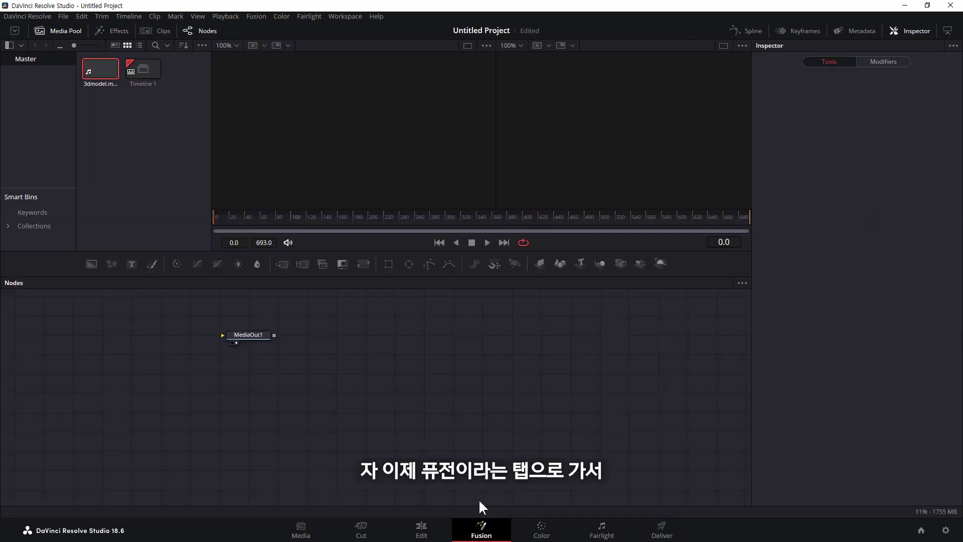
pyautogui.moveTo(255, 336); pyautogui.dragTo(519, 393)
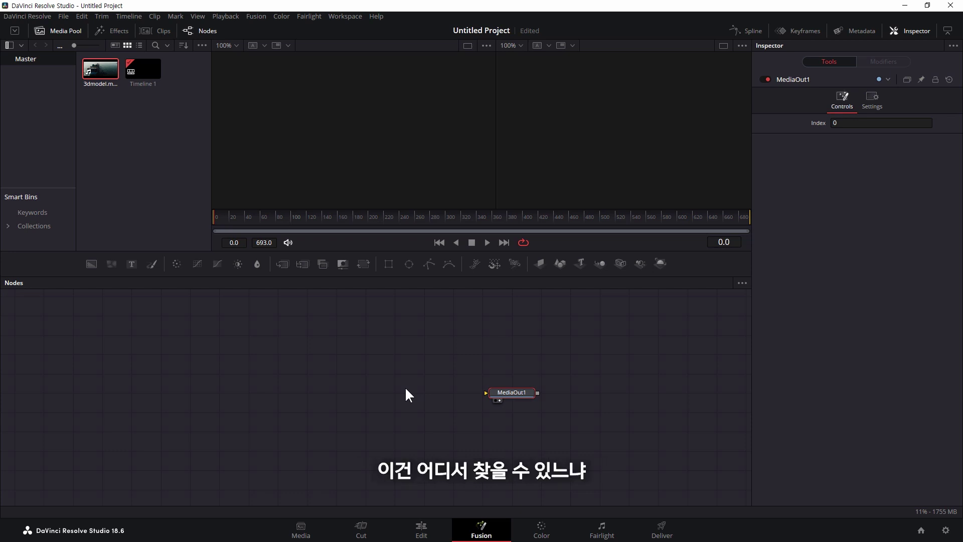
# - Switch to the Mixamo site in the browser and preview the Flying animation on the Ely character with In Place enabled
pyautogui.hotkey('alt', 'Tab')
pyautogui.hotkey('alt', 'Tab')
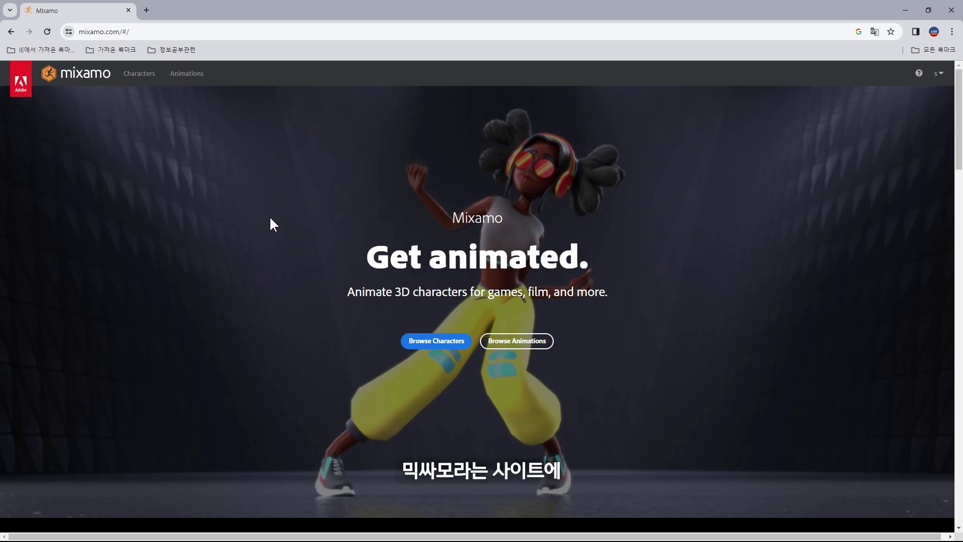
pyautogui.click(146, 75)
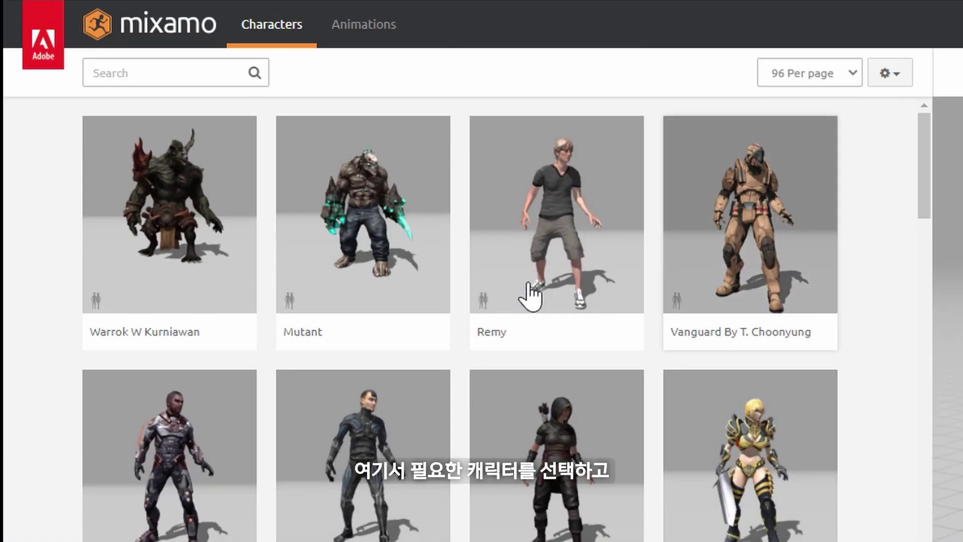
pyautogui.click(383, 36)
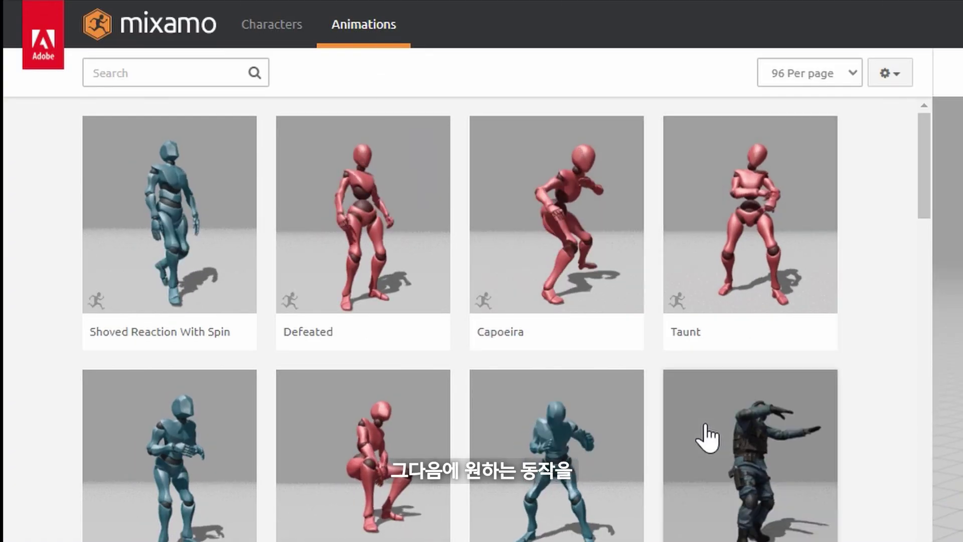
pyautogui.click(675, 520)
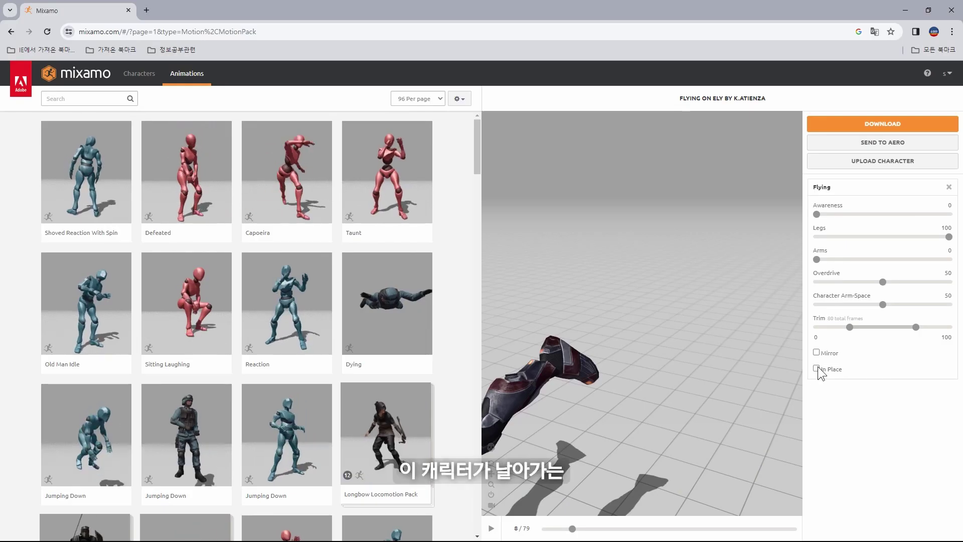
pyautogui.click(816, 368)
pyautogui.click(492, 529)
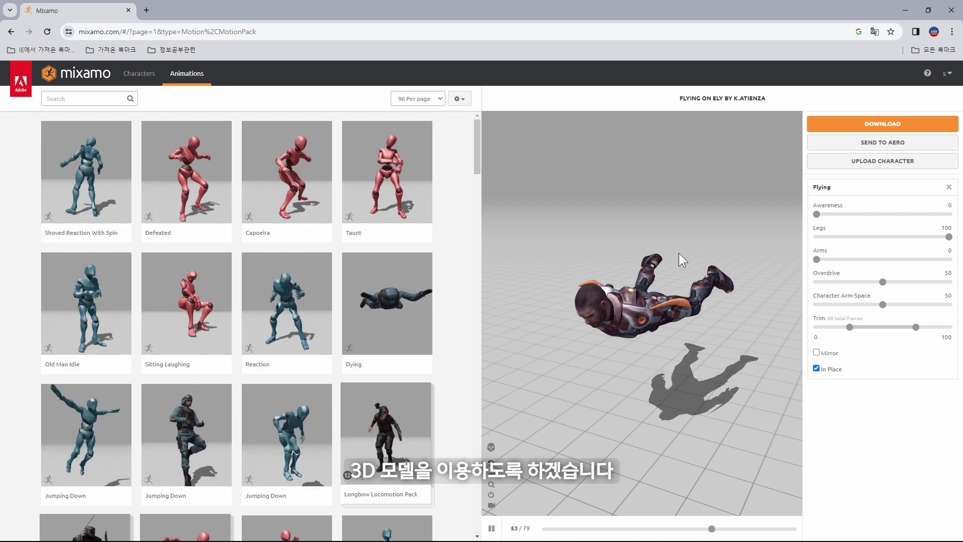
# - Download the animation as Collada (.dae) with skin, 24 fps and no keyframe reduction, and extract Flying.zip to D:\Downloads\Flying
pyautogui.click(874, 129)
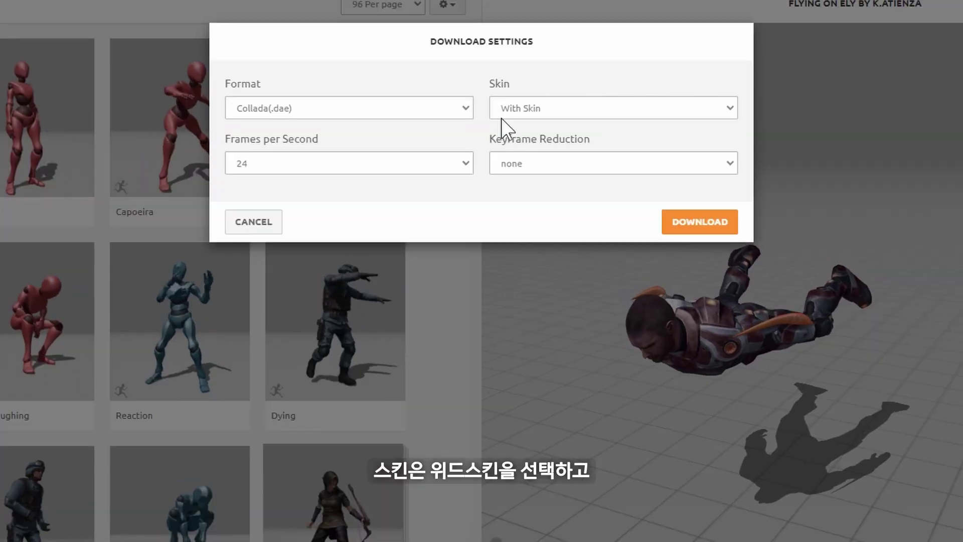
pyautogui.click(698, 223)
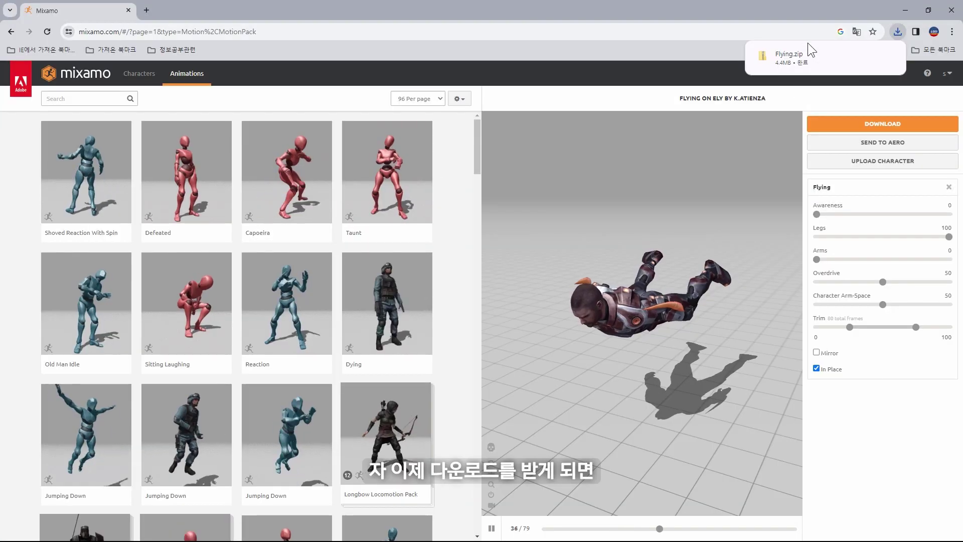
pyautogui.click(793, 59)
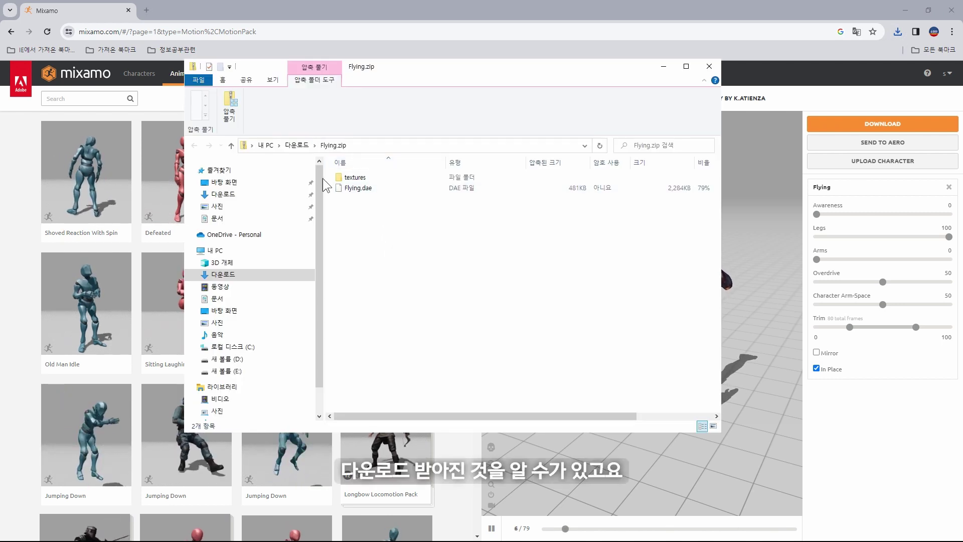
pyautogui.click(230, 112)
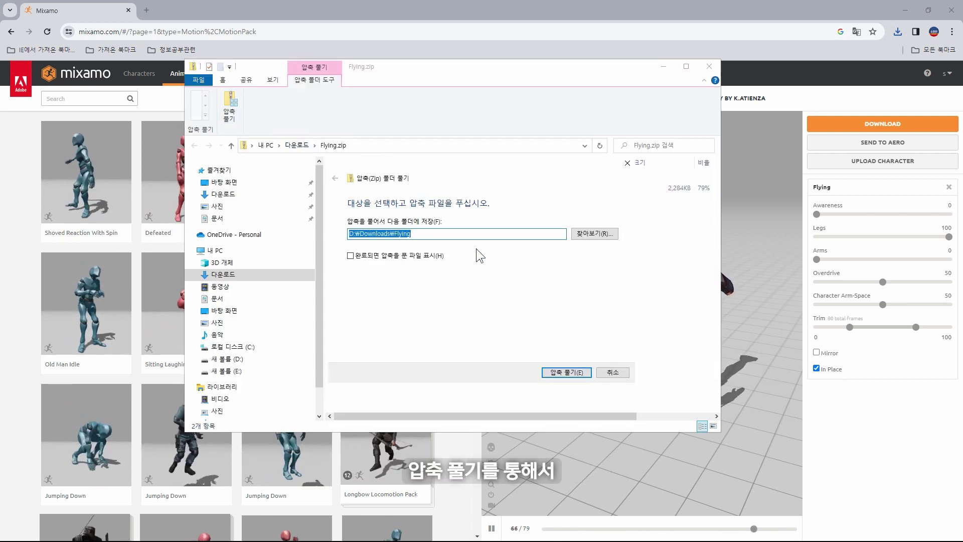
pyautogui.click(565, 371)
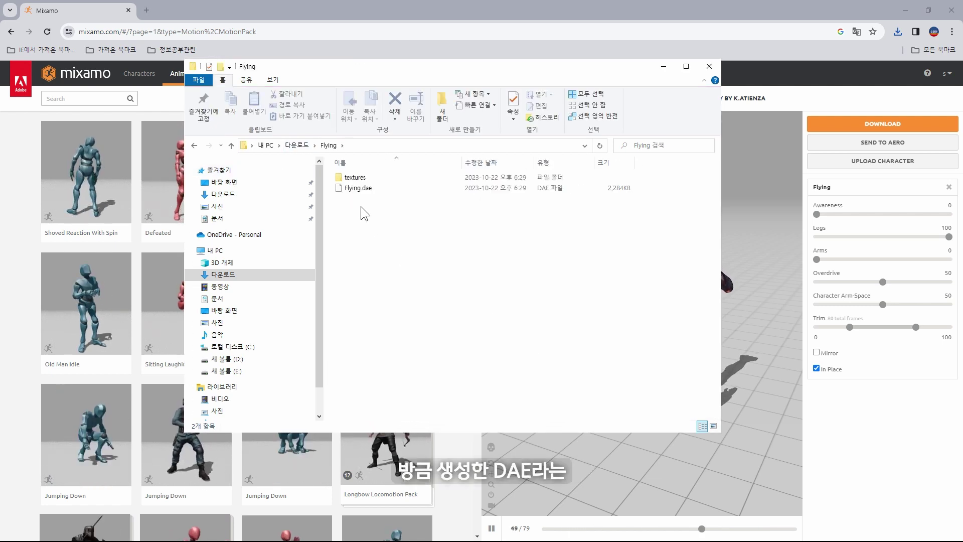
# - Check the extracted Flying.dae file and the images in its textures folder, and close the folder window
pyautogui.click(357, 189)
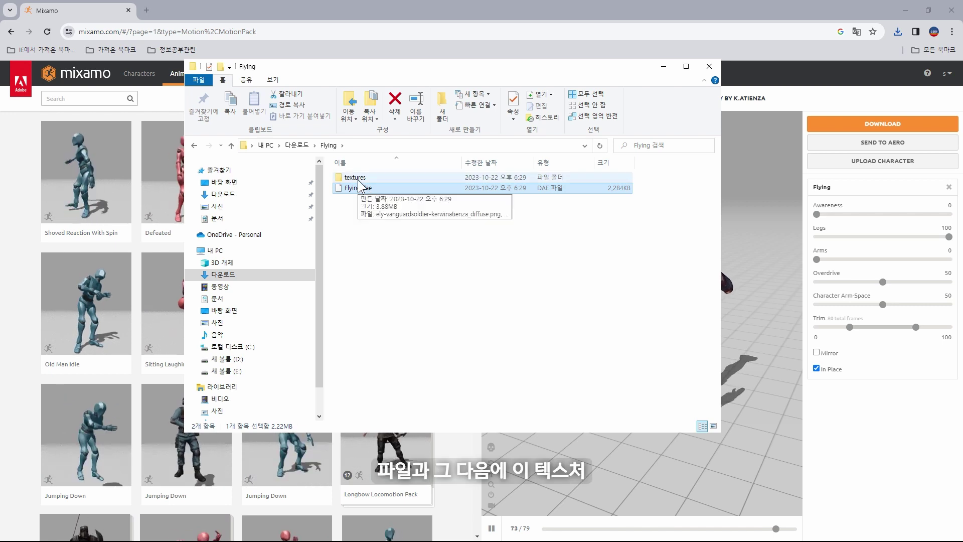
pyautogui.doubleClick(358, 178)
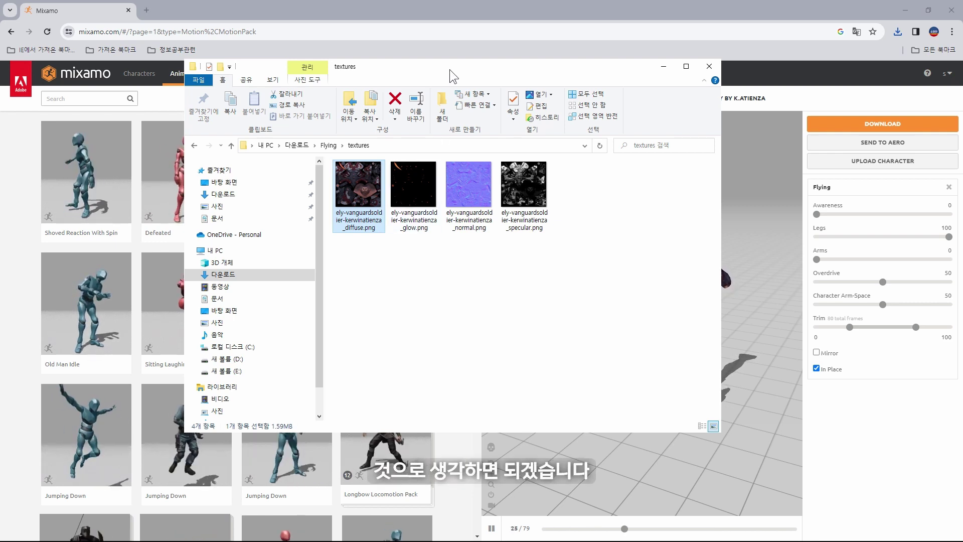
pyautogui.click(708, 66)
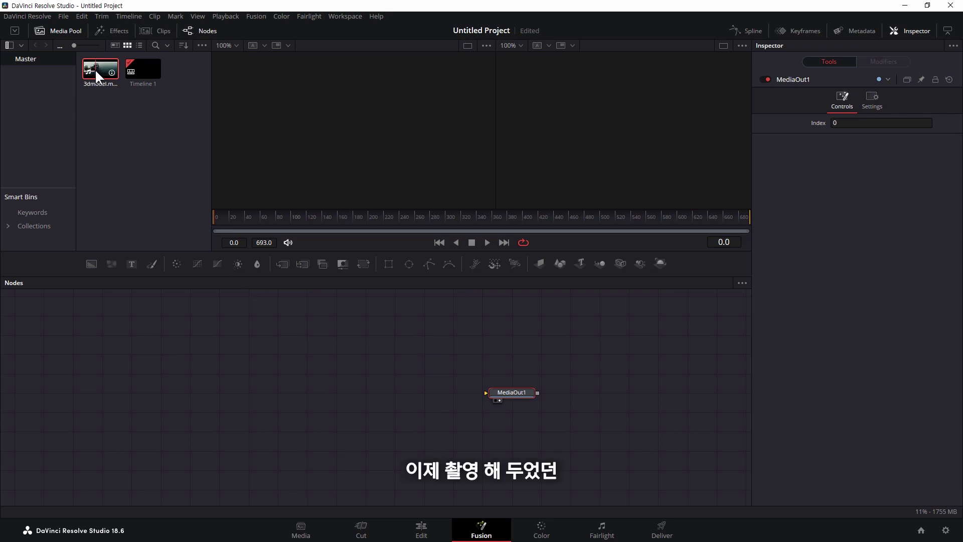
# - Switch back to DaVinci Resolve and add 3dmodel.mov to the node graph as a media input feeding MediaOut1
pyautogui.moveTo(95, 69); pyautogui.dragTo(486, 393)
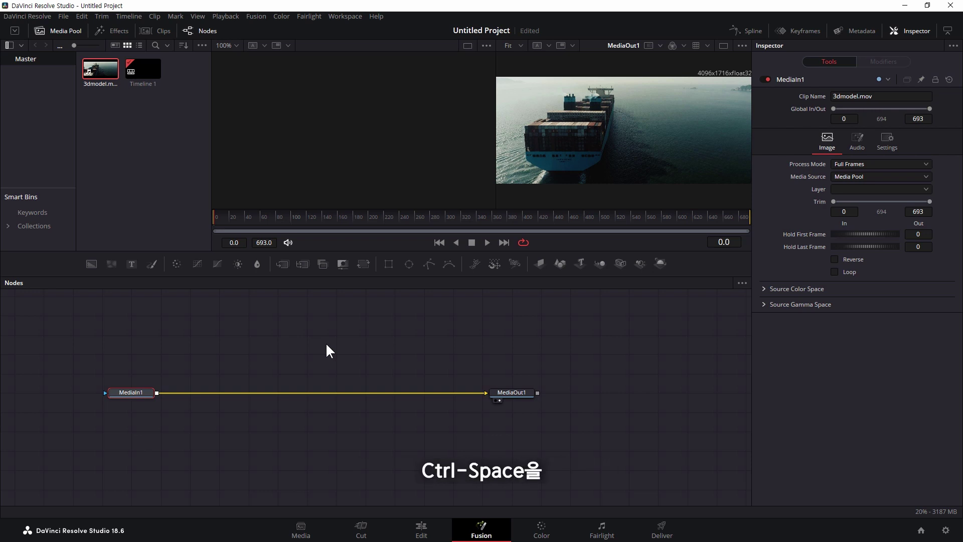
pyautogui.hotkey('ctrl', 'space')
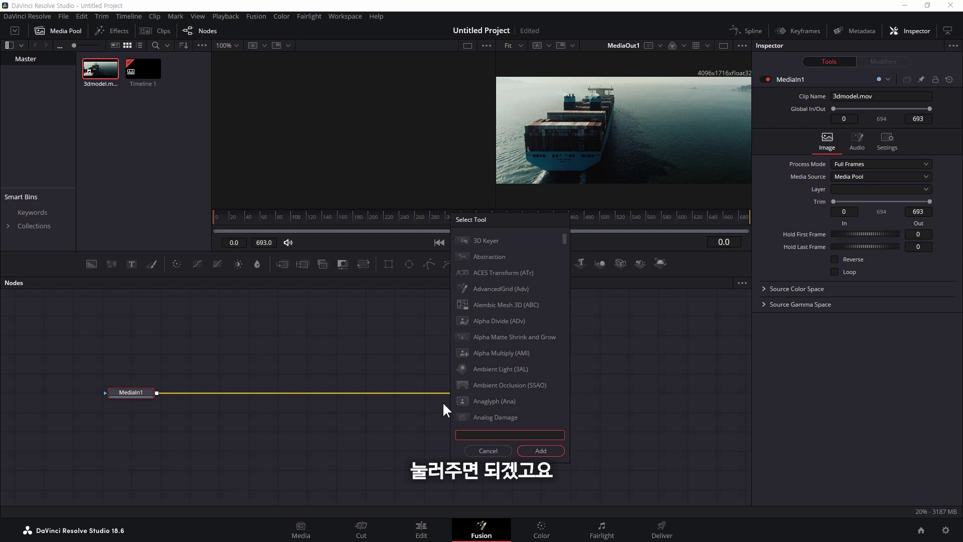
pyautogui.click(473, 450)
# - Add a Camera Tracker node above the MediaIn1 connection line and feed the MediaIn1 output into it
pyautogui.click(232, 357)
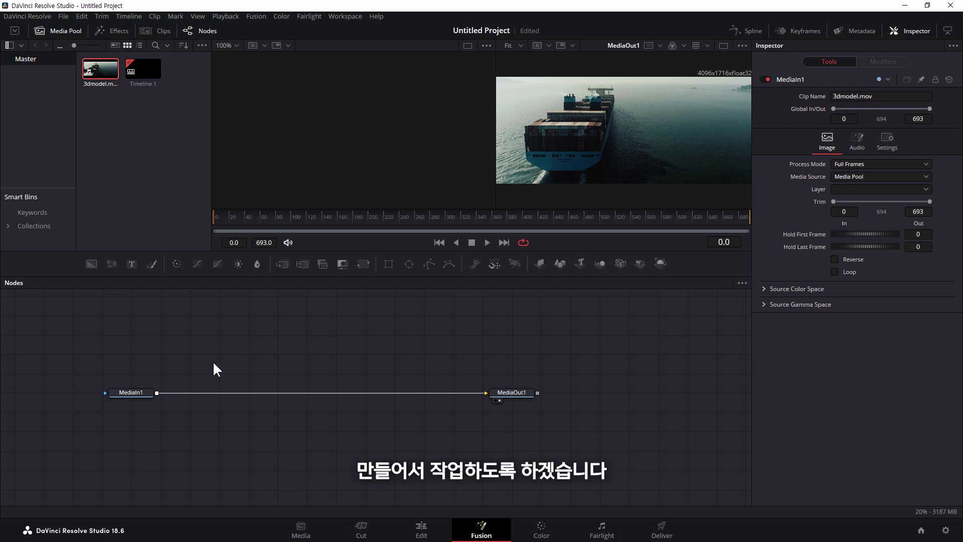
pyautogui.hotkey('ctrl', 'space')
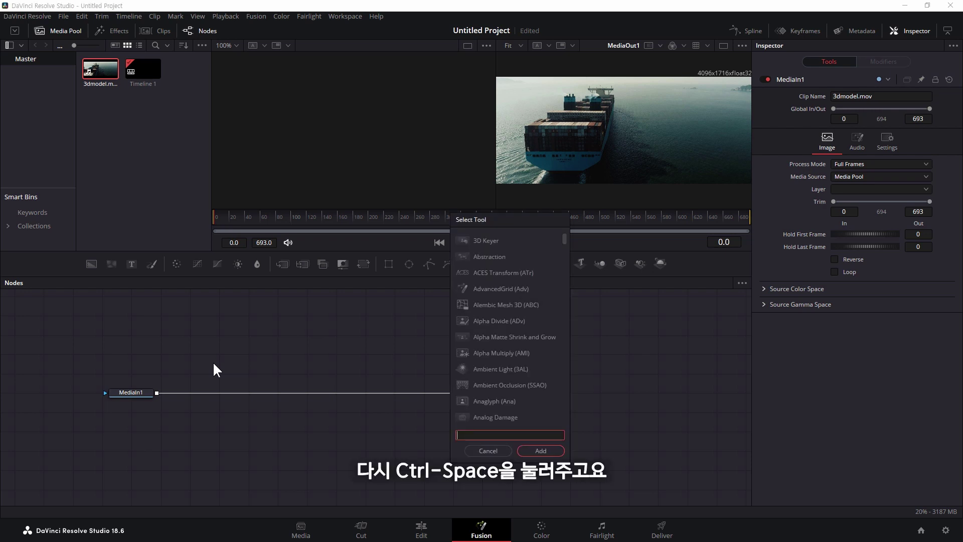
pyautogui.write('camera')
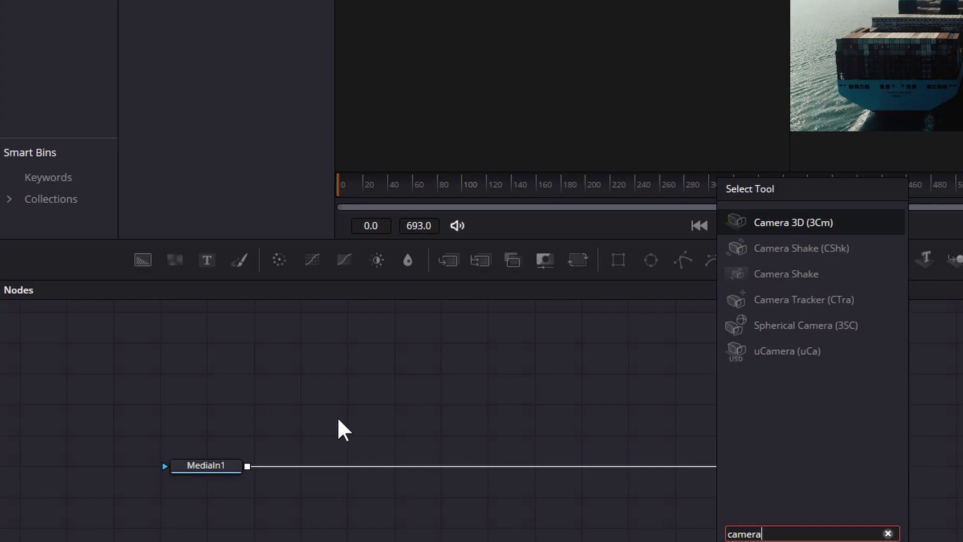
pyautogui.click(802, 299)
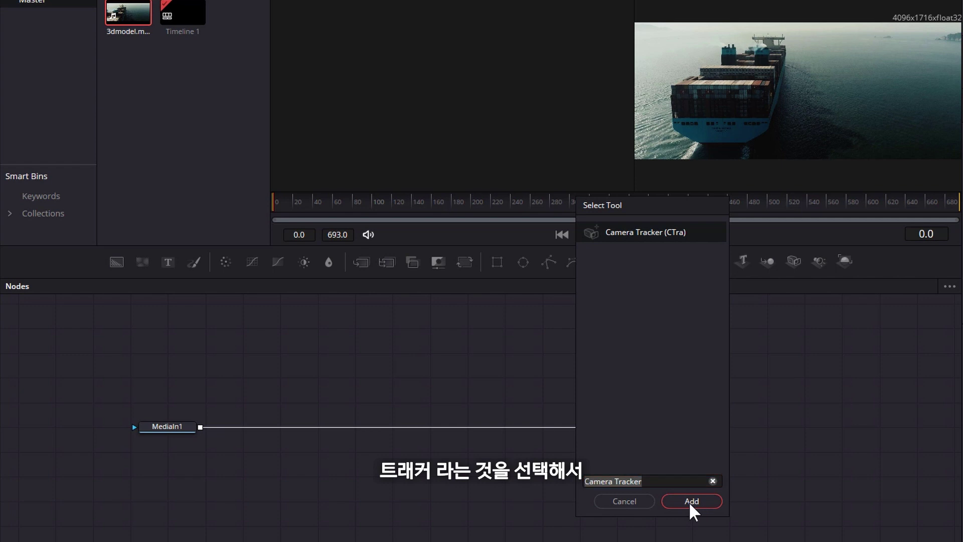
pyautogui.click(858, 541)
pyautogui.moveTo(286, 383); pyautogui.dragTo(248, 358)
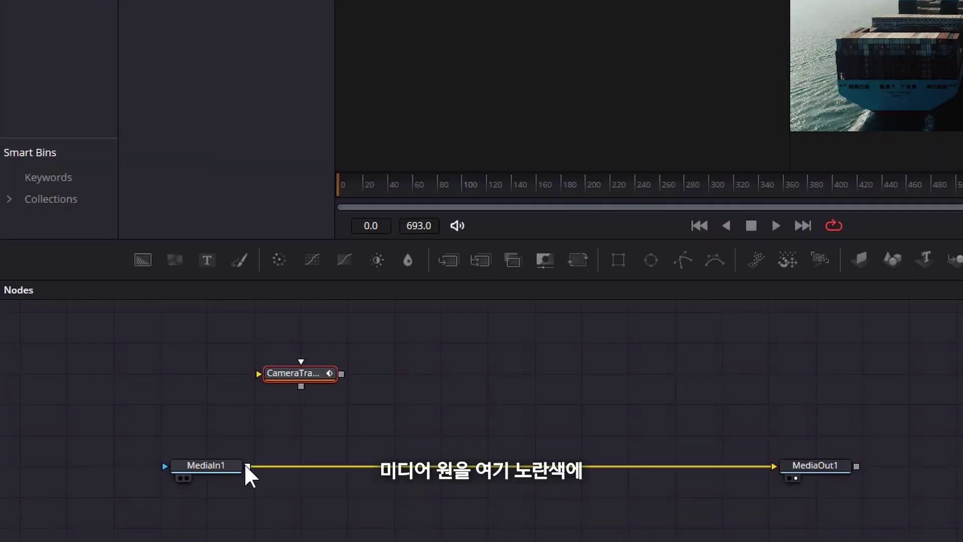
pyautogui.moveTo(245, 462); pyautogui.dragTo(260, 371)
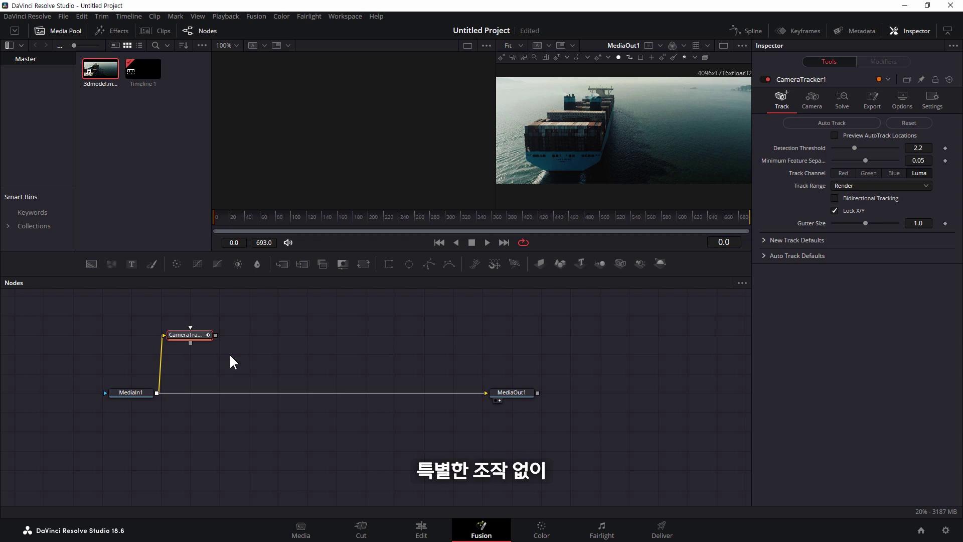
# - Auto-track the ship footage in the Camera Tracker, solve the camera, and return to the first frame
pyautogui.click(820, 121)
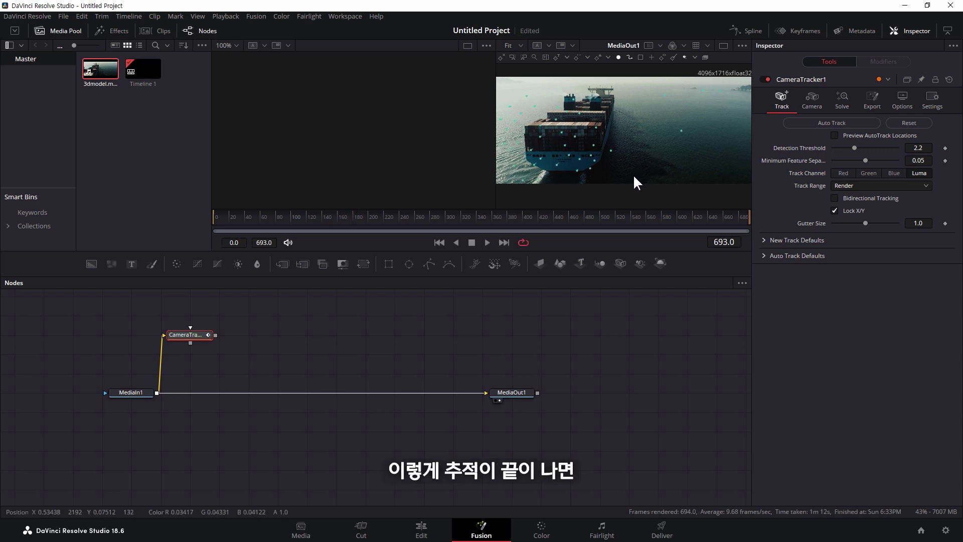
pyautogui.click(843, 103)
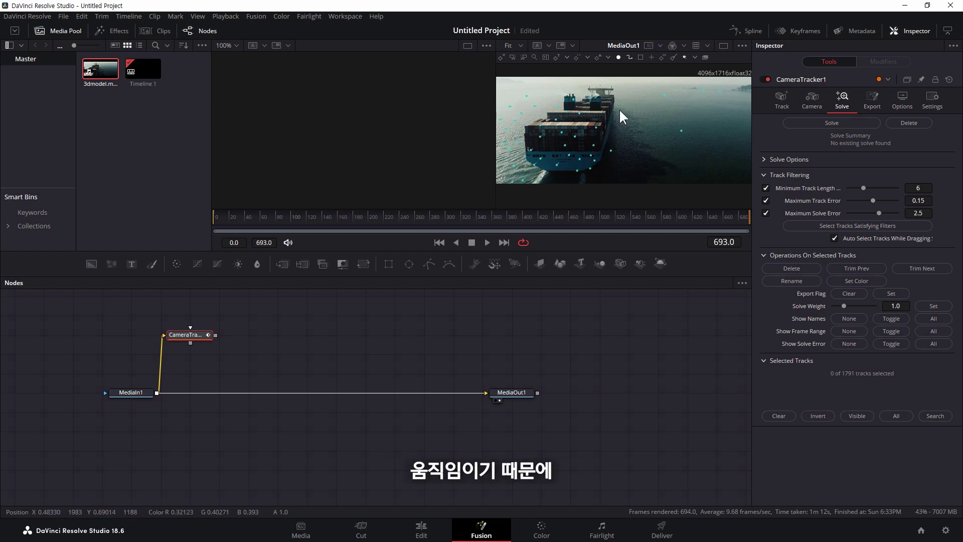
pyautogui.click(848, 121)
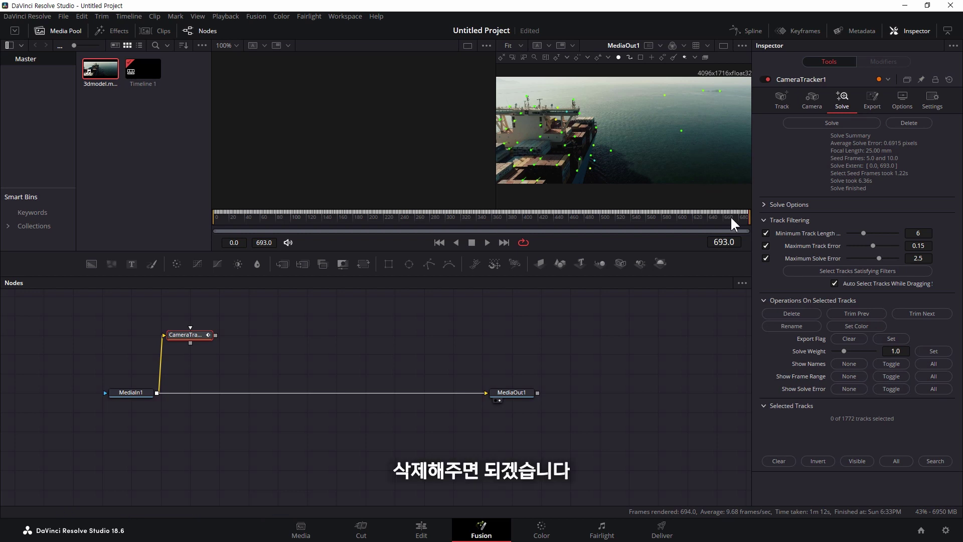
pyautogui.press('Home')
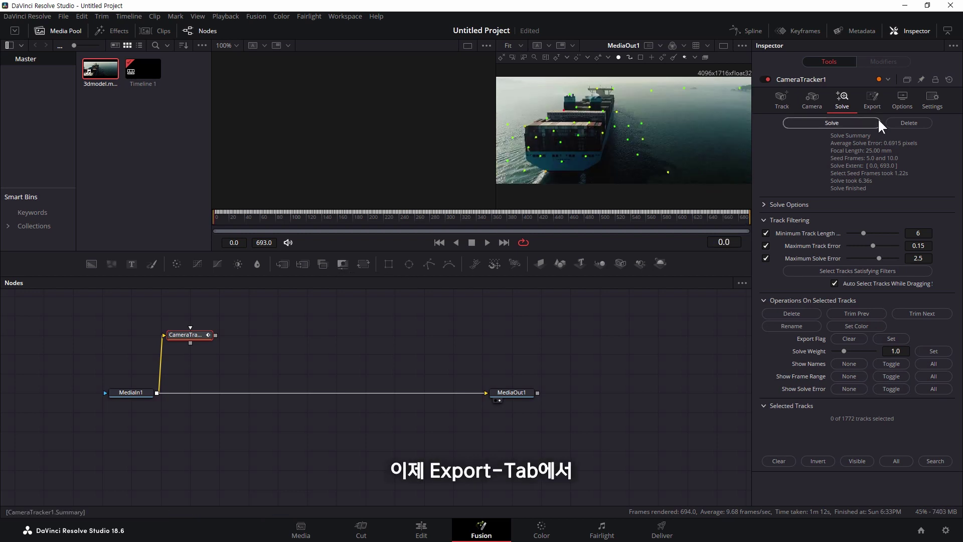
# - Export the camera solve as 3D scene nodes and place the group below the MediaIn1 to MediaOut1 connection
pyautogui.click(873, 103)
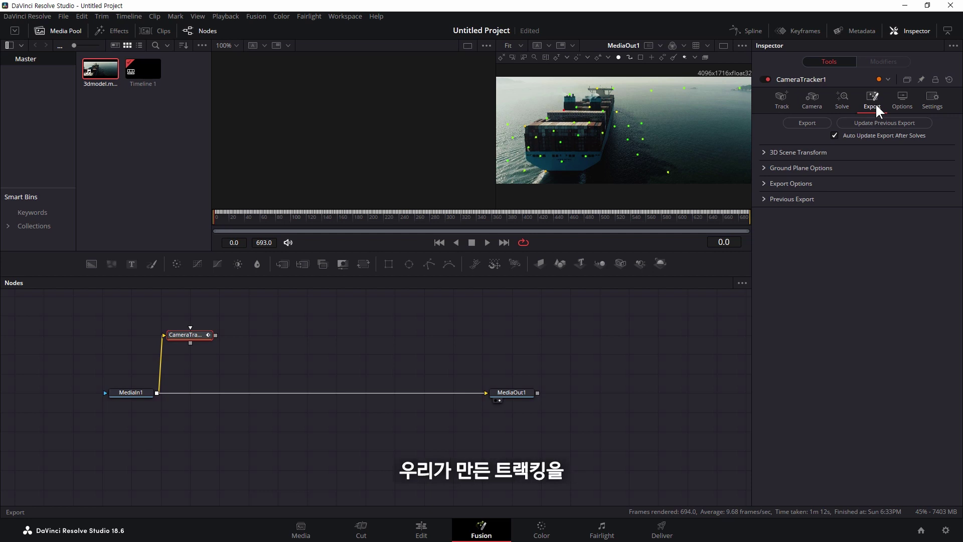
pyautogui.click(808, 123)
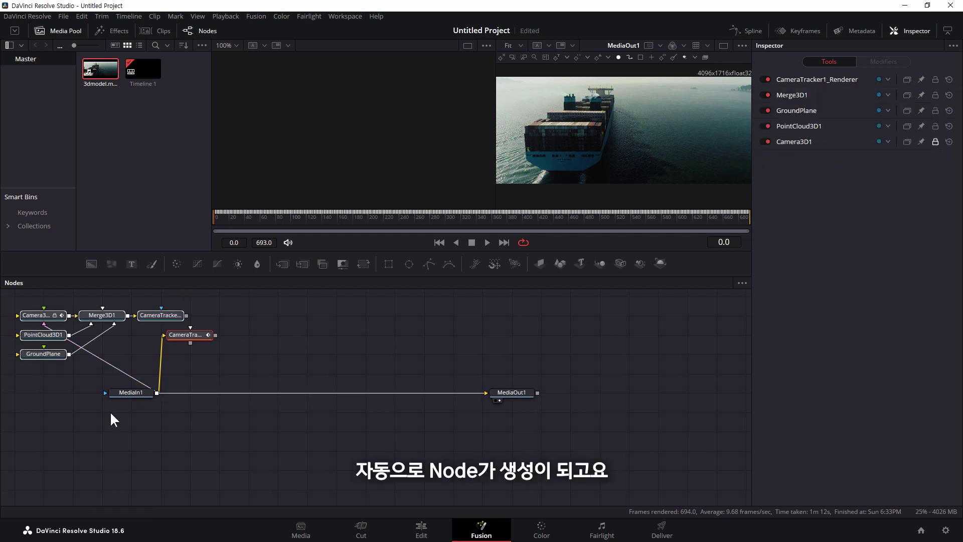
pyautogui.moveTo(100, 313); pyautogui.dragTo(382, 435)
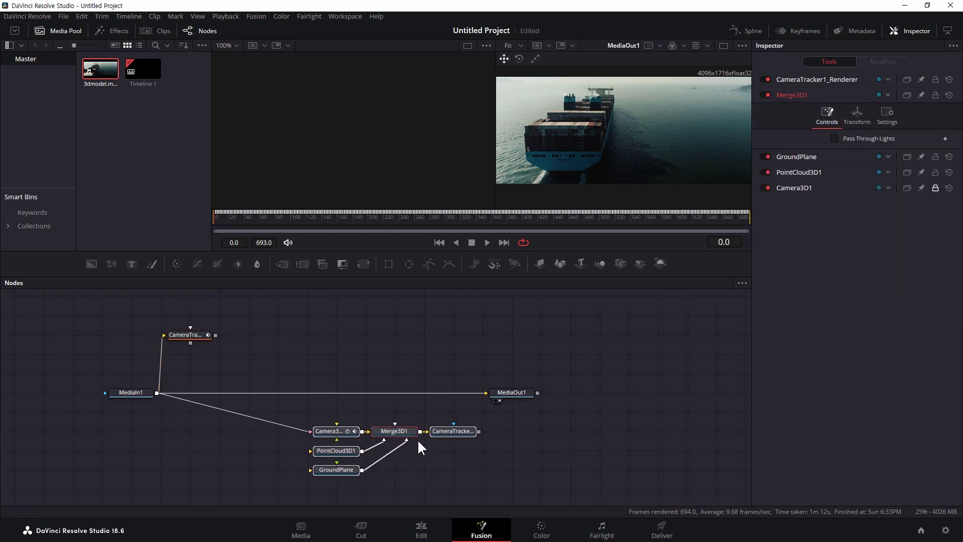
# - Show Merge3D1 in the first viewer and play the clip to examine the tracked camera movement and point cloud
pyautogui.press('1')
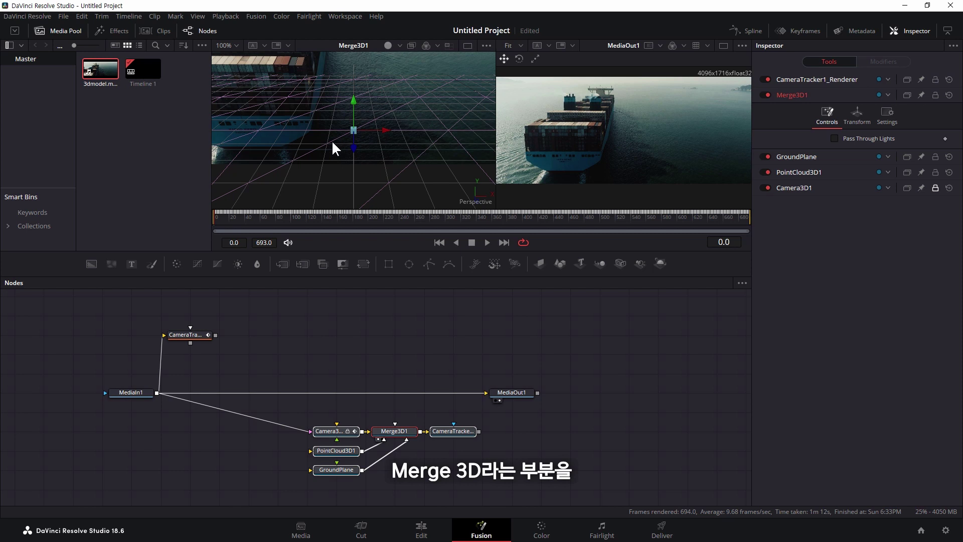
pyautogui.scroll(-6, 336, 120)
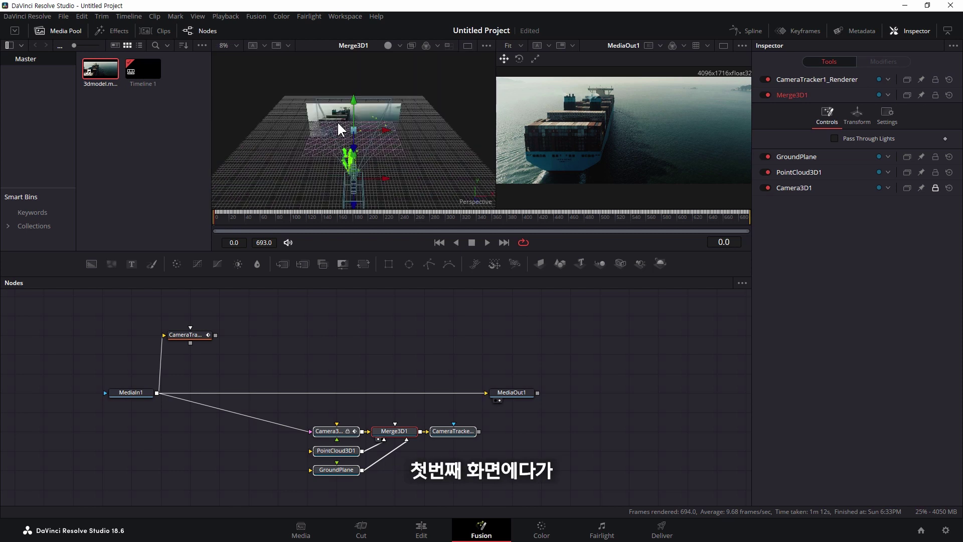
pyautogui.moveTo(310, 169); pyautogui.dragTo(420, 122)
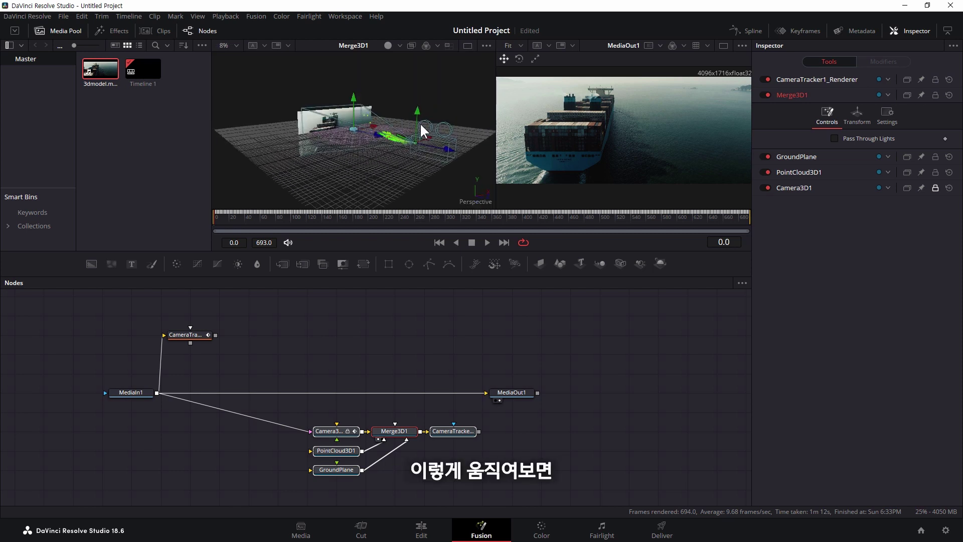
pyautogui.click(486, 243)
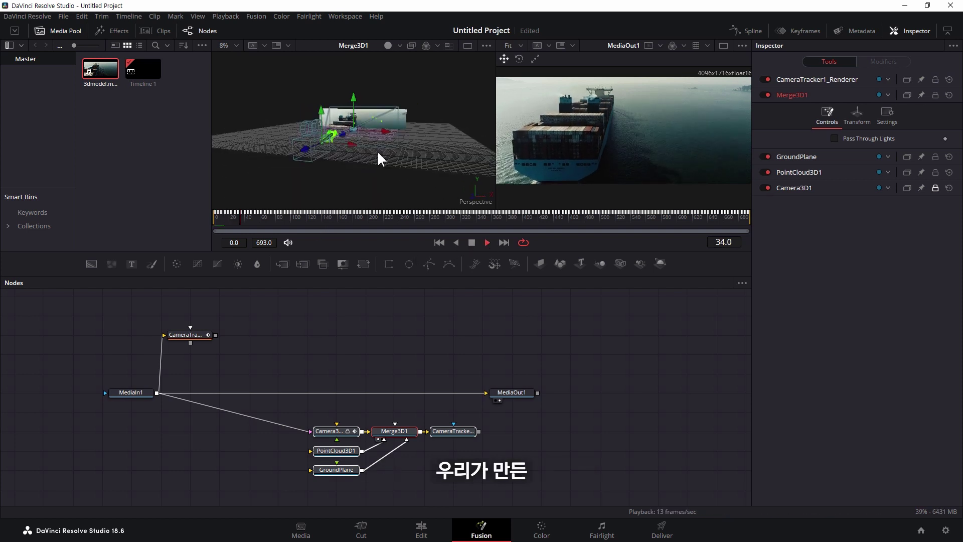
pyautogui.scroll(3, 361, 149)
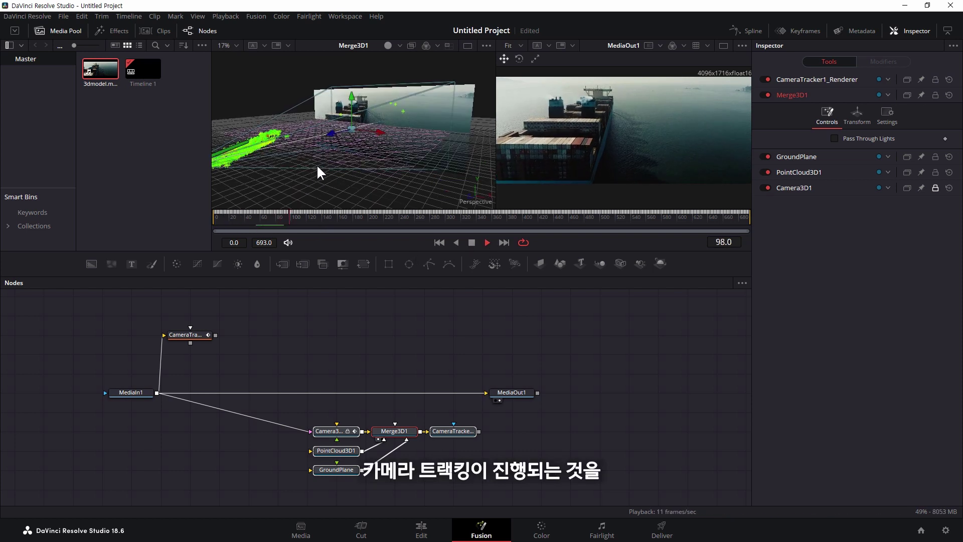
pyautogui.click(472, 242)
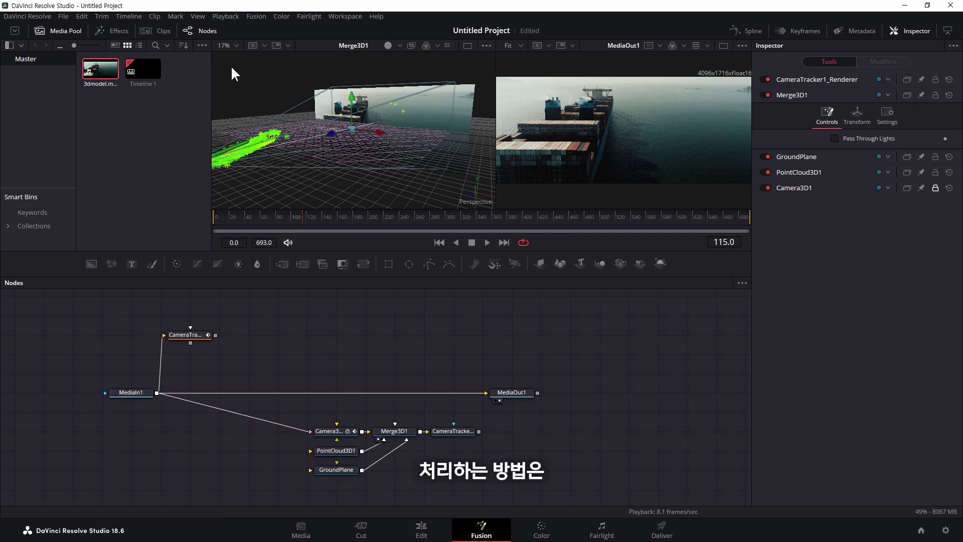
pyautogui.click(255, 17)
pyautogui.moveTo(284, 70)
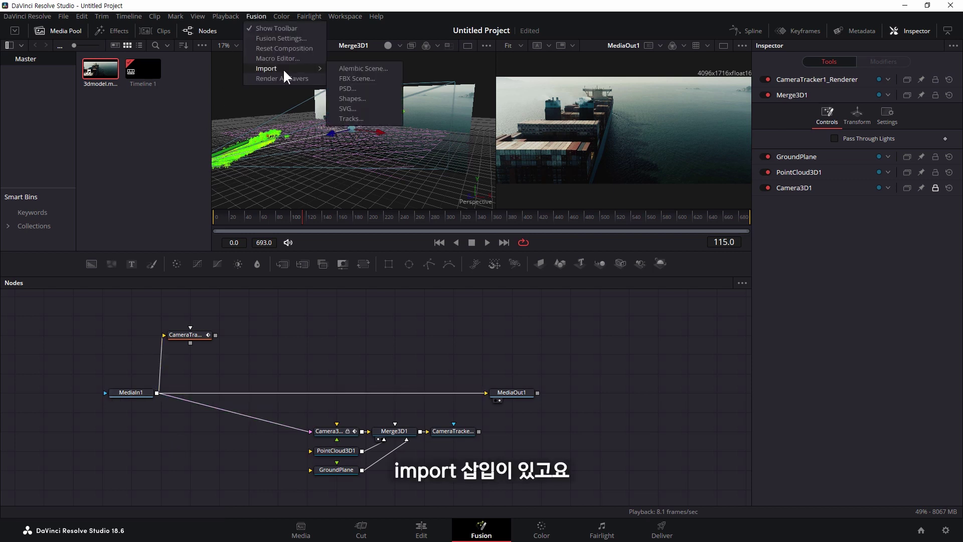
pyautogui.click(372, 67)
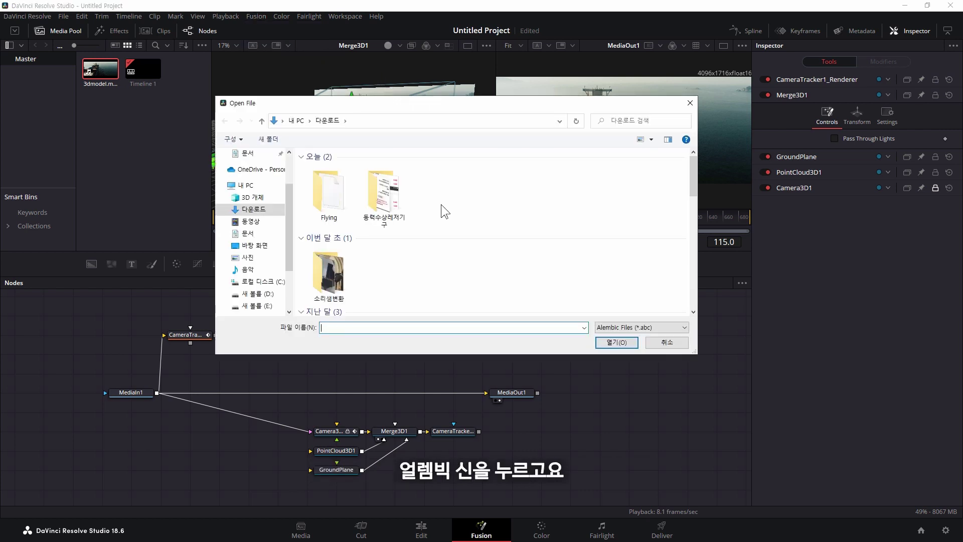
pyautogui.doubleClick(329, 193)
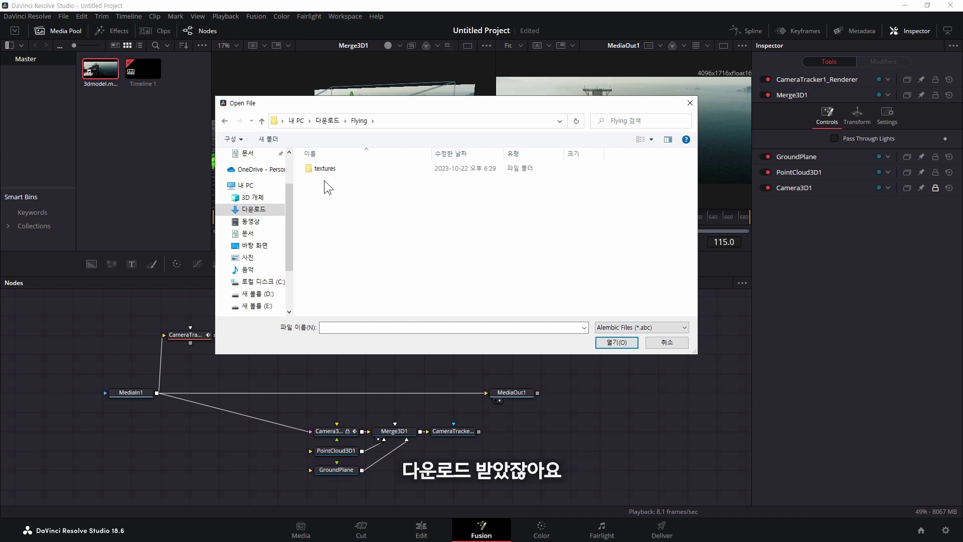
pyautogui.click(667, 343)
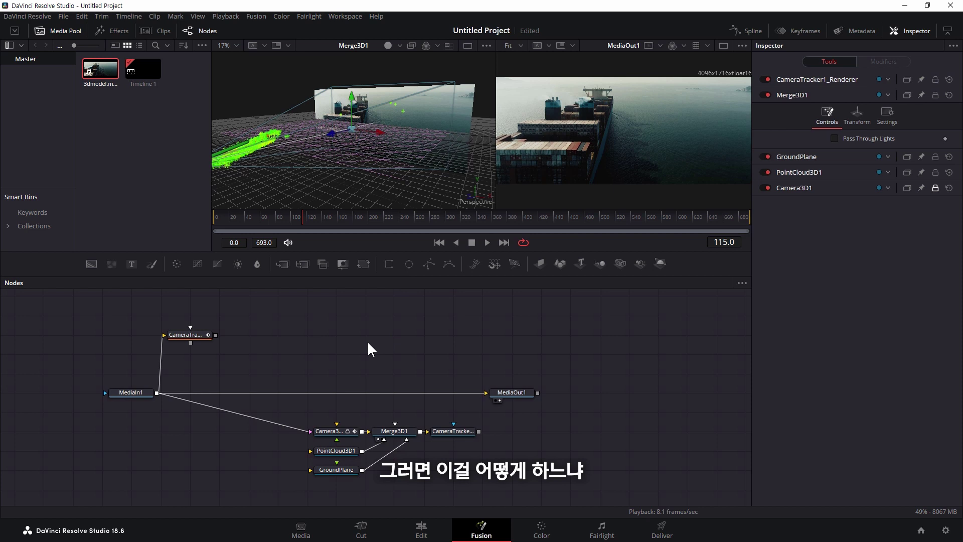
# - Switch to Blender, import Flying.dae from D:\Downloads\Flying as Collada, and delete the default cube
pyautogui.press('super')
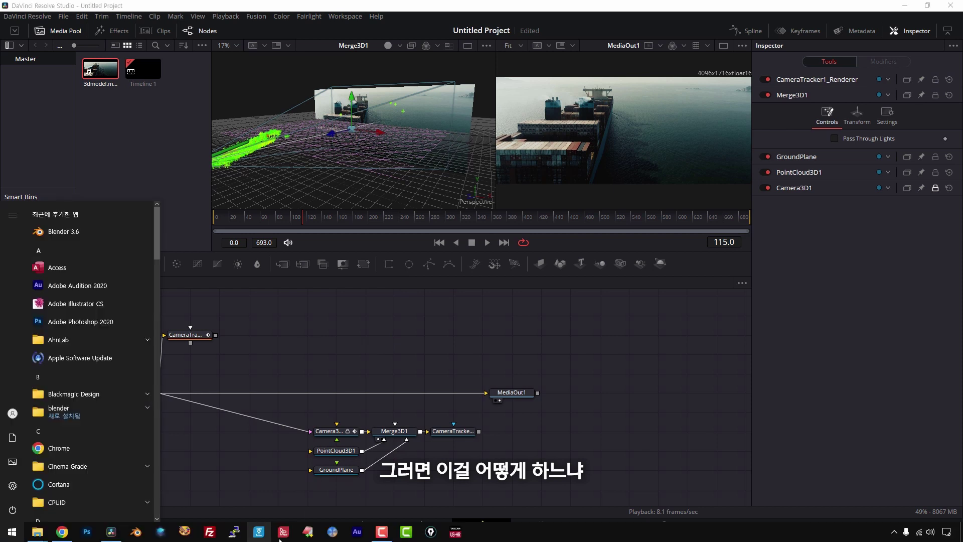
pyautogui.click(136, 533)
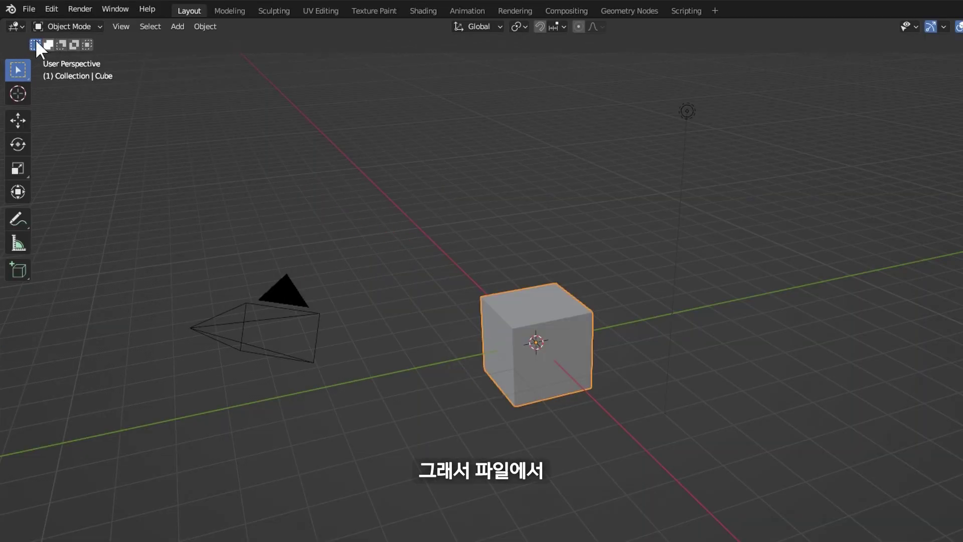
pyautogui.click(28, 9)
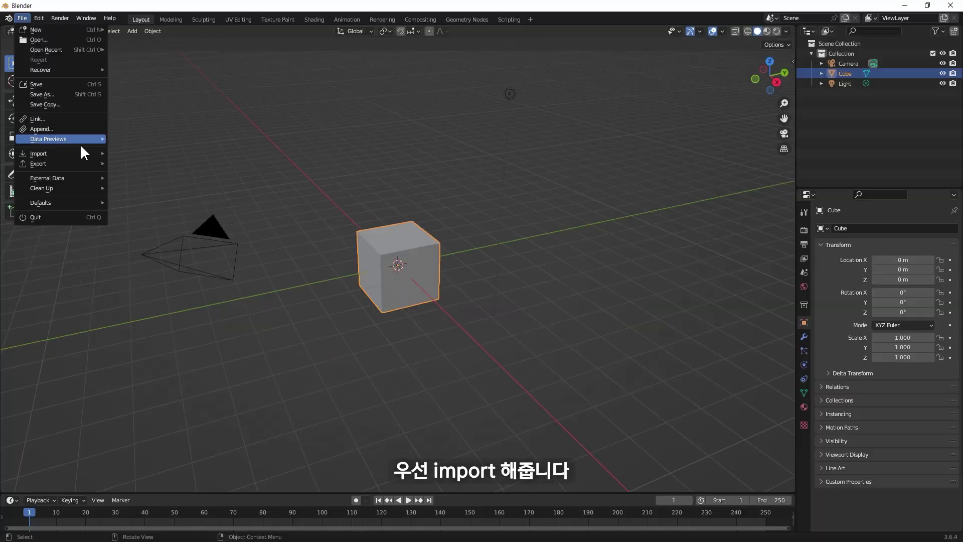
pyautogui.moveTo(111, 193)
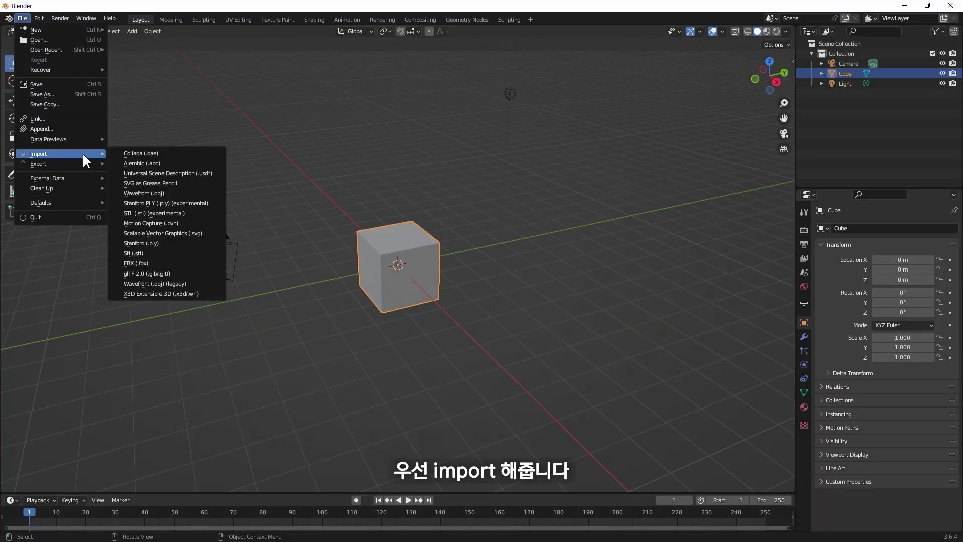
pyautogui.click(145, 150)
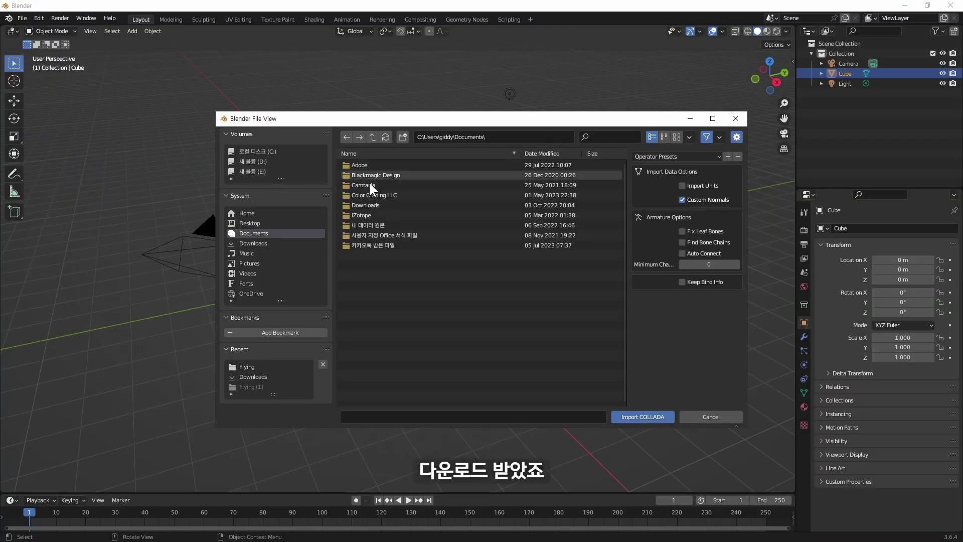
pyautogui.click(281, 243)
pyautogui.scroll(-5, 406, 230)
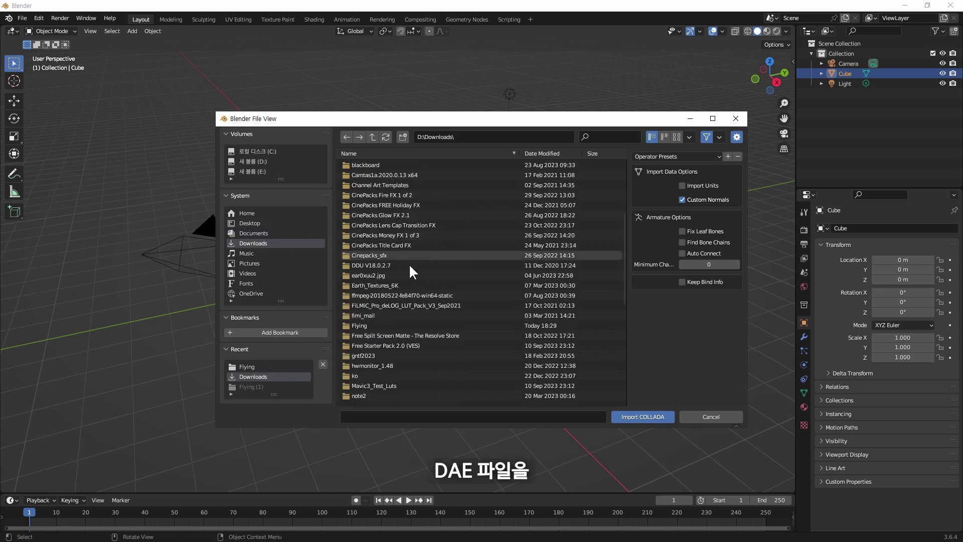
pyautogui.doubleClick(410, 266)
pyautogui.click(371, 175)
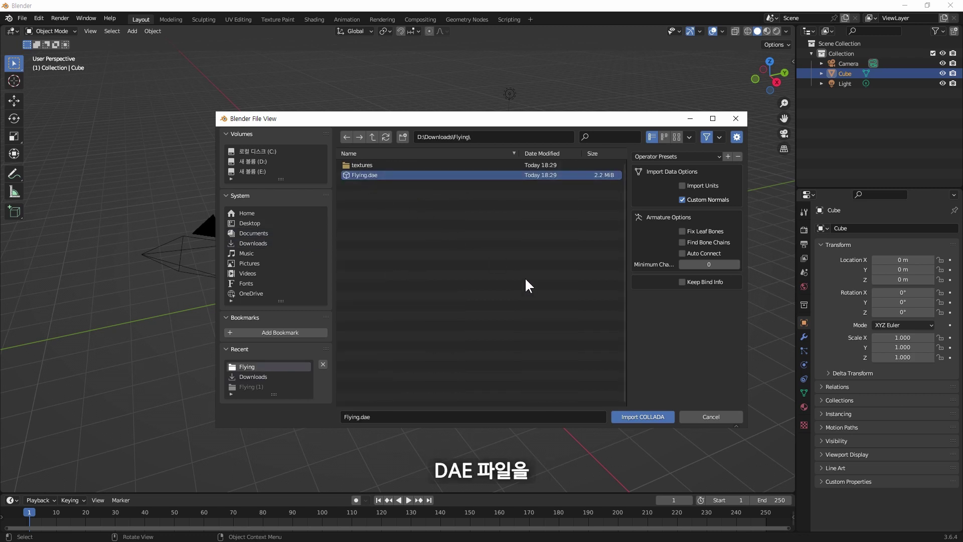
pyautogui.click(644, 414)
pyautogui.click(384, 291)
pyautogui.press('Delete')
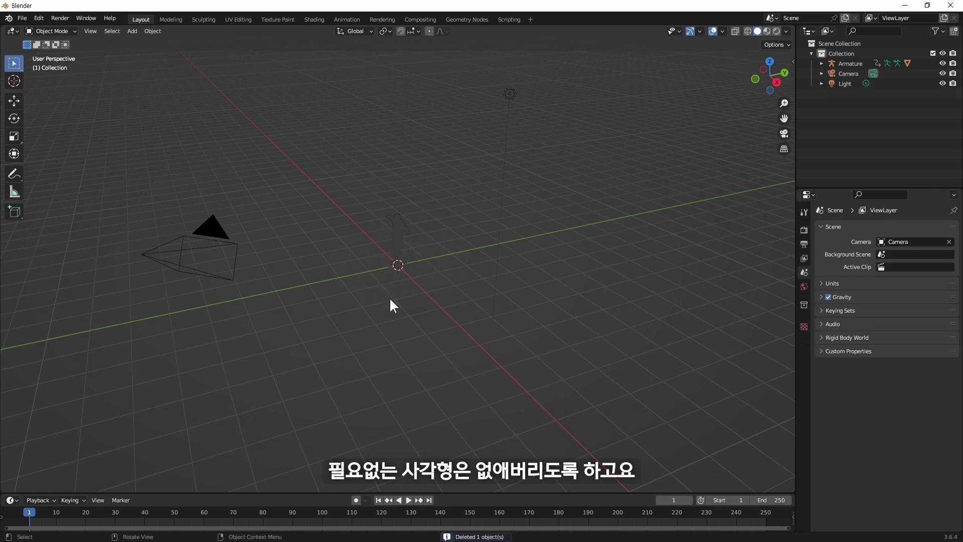
# - Select the imported character and the light, and export the scene as an Alembic file named flying.abc to D:\Downloads\Flying
pyautogui.moveTo(343, 186); pyautogui.dragTo(504, 307)
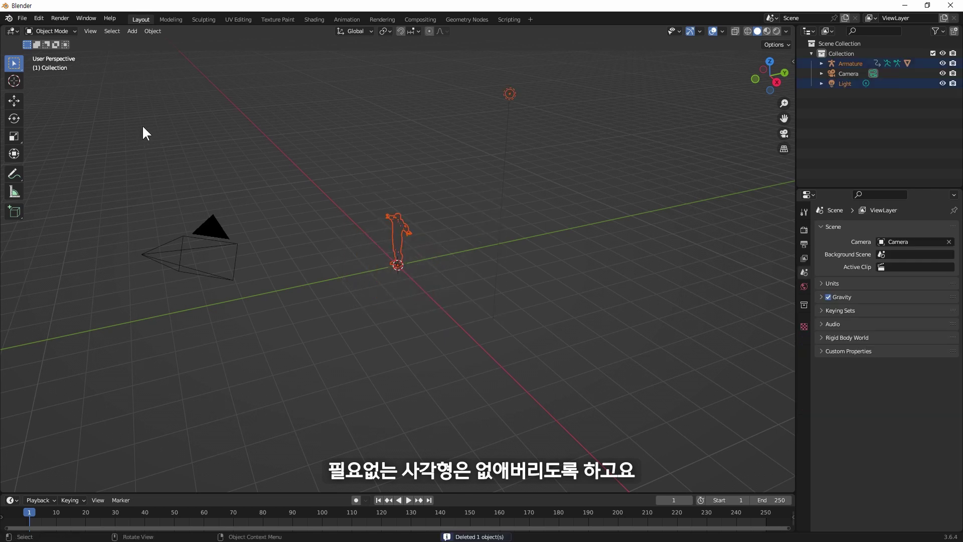
pyautogui.click(22, 18)
pyautogui.moveTo(76, 163)
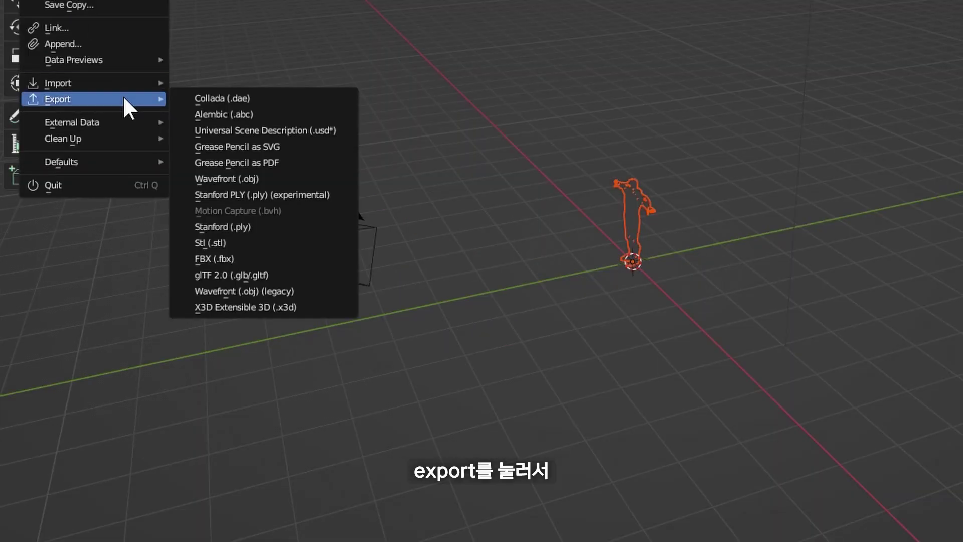
pyautogui.click(243, 114)
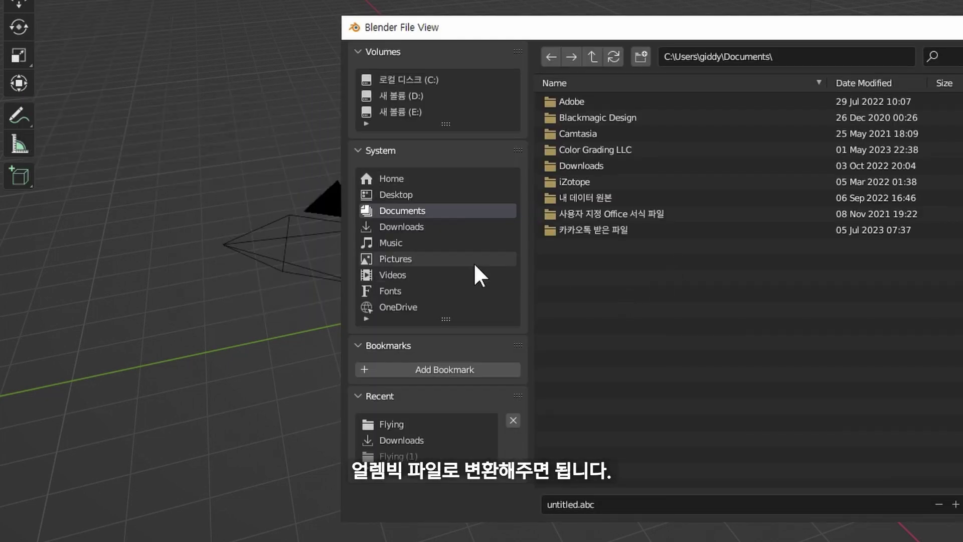
pyautogui.click(401, 227)
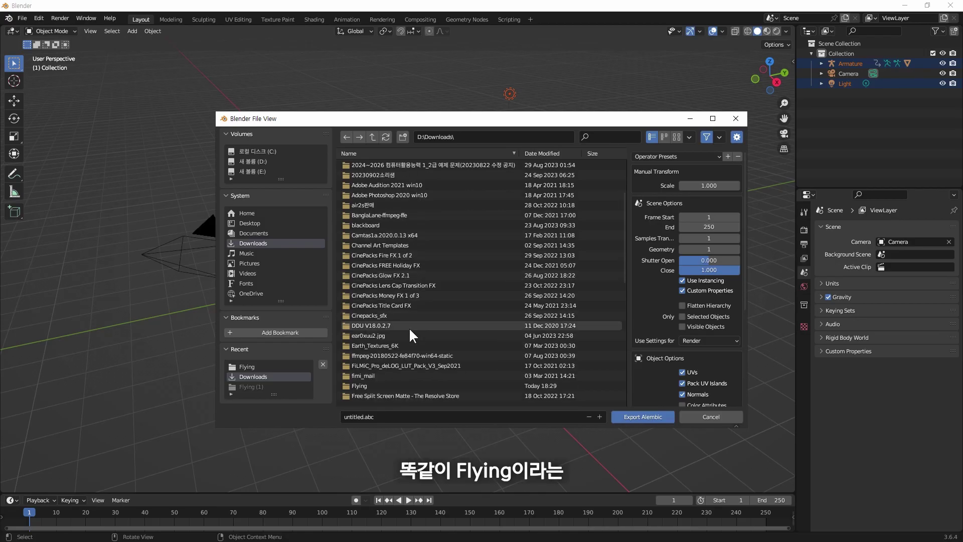
pyautogui.scroll(-2, 396, 334)
pyautogui.doubleClick(368, 343)
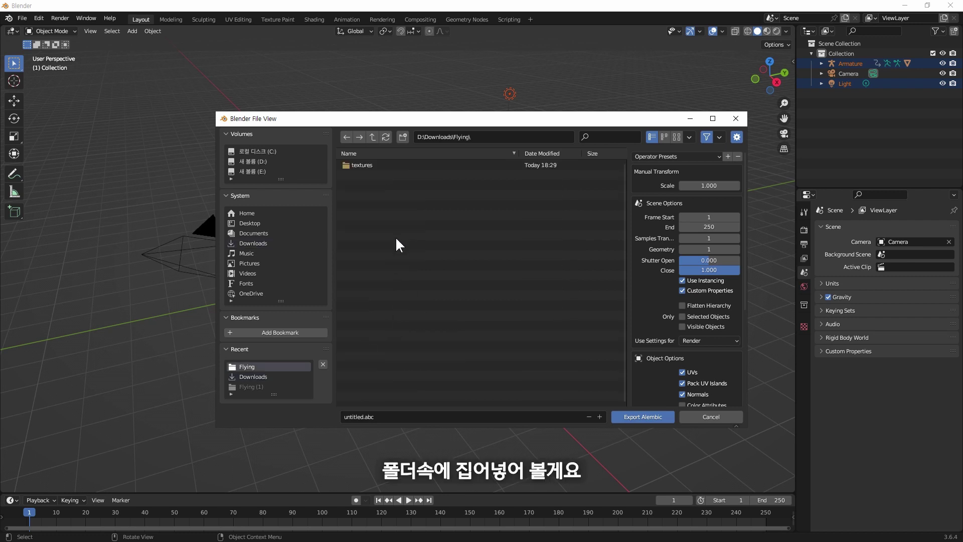
pyautogui.click(351, 416)
pyautogui.write('flying')
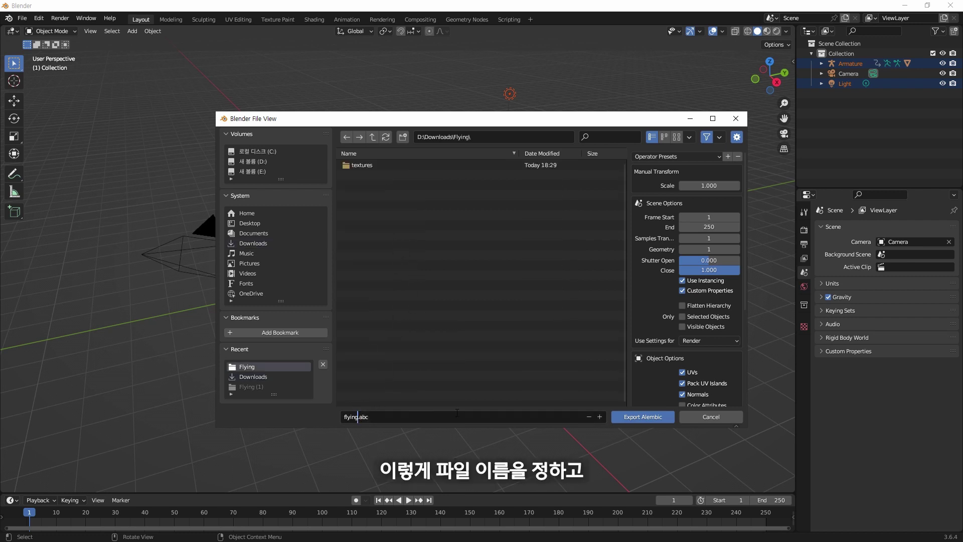
pyautogui.click(647, 416)
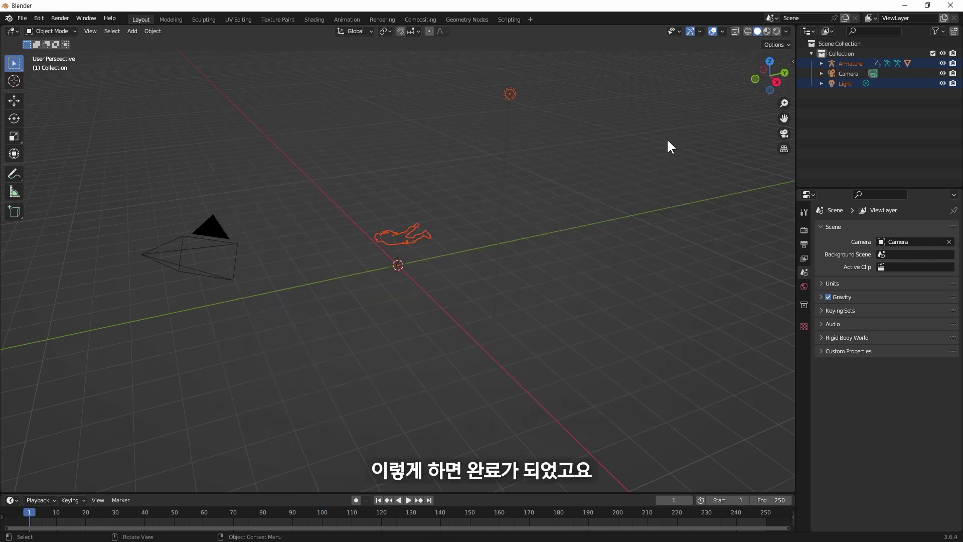
# - Close Blender without saving, and in DaVinci Resolve import flying.abc from the Flying folder as an Alembic scene at 24 fps
pyautogui.click(949, 6)
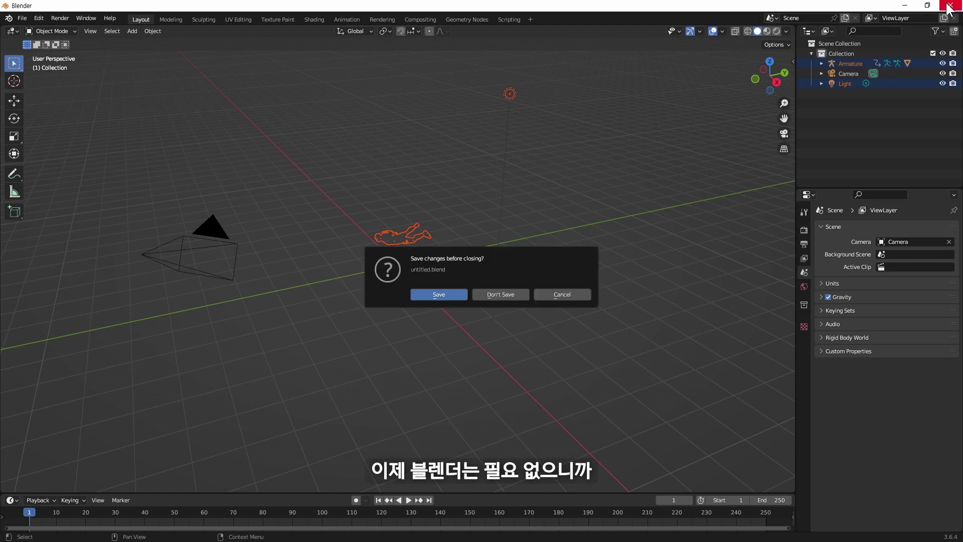
pyautogui.click(514, 294)
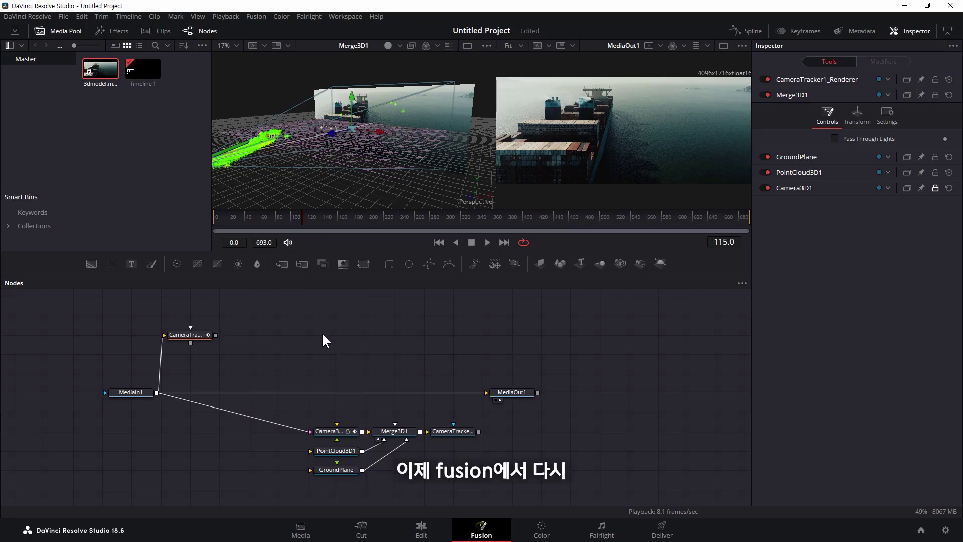
pyautogui.click(254, 13)
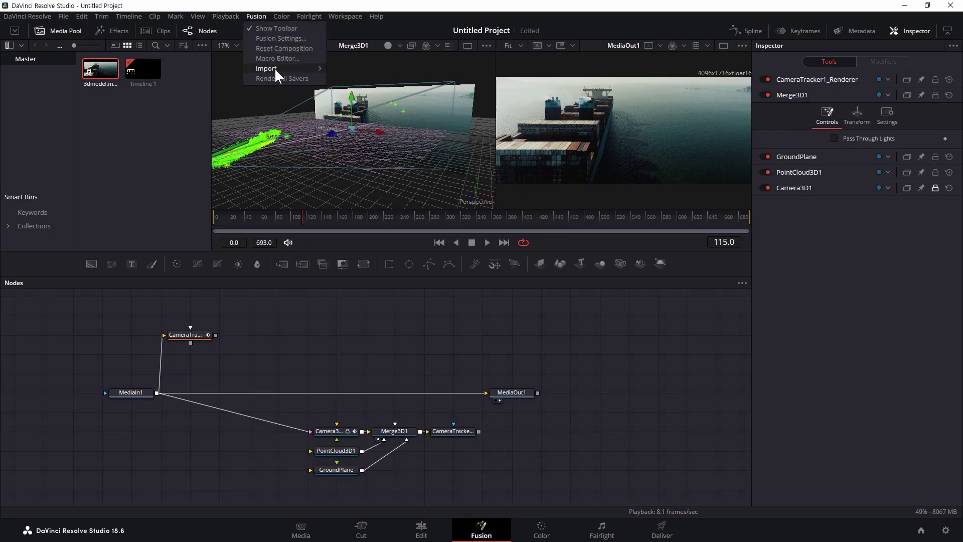
pyautogui.moveTo(275, 68)
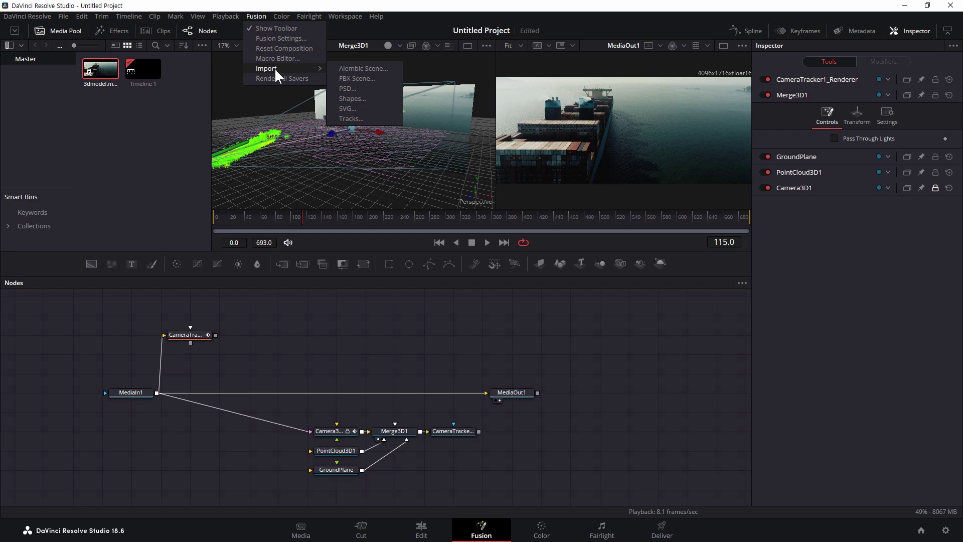
pyautogui.click(365, 68)
pyautogui.doubleClick(326, 198)
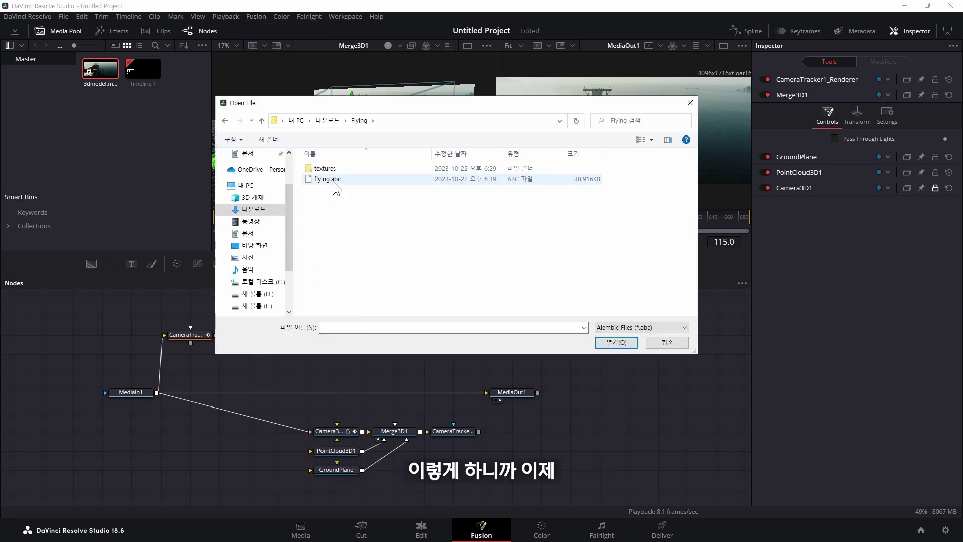
pyautogui.click(326, 179)
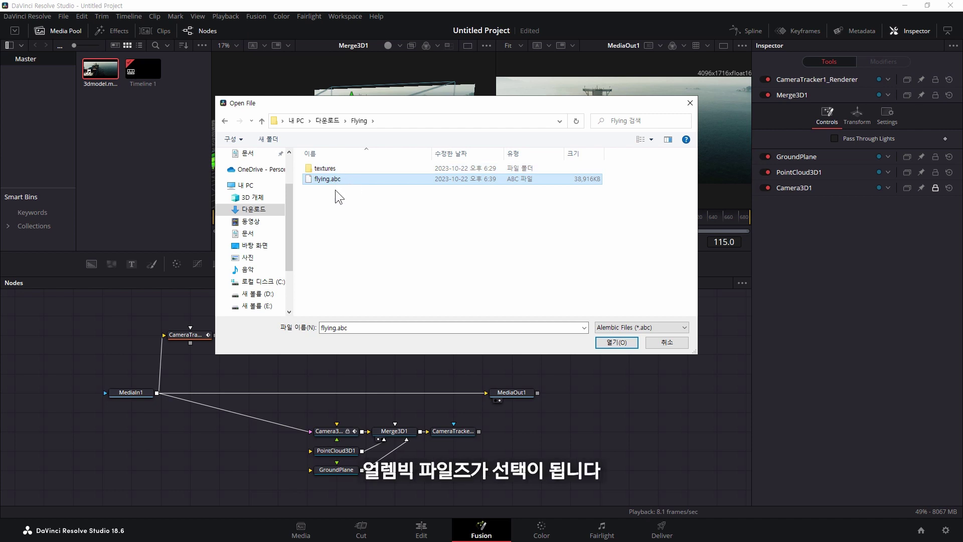
pyautogui.click(616, 342)
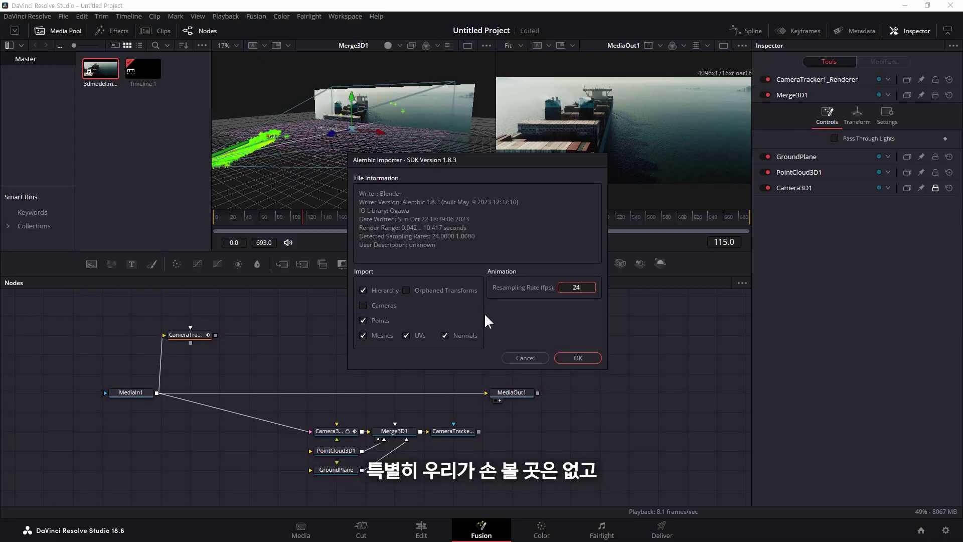
pyautogui.click(579, 356)
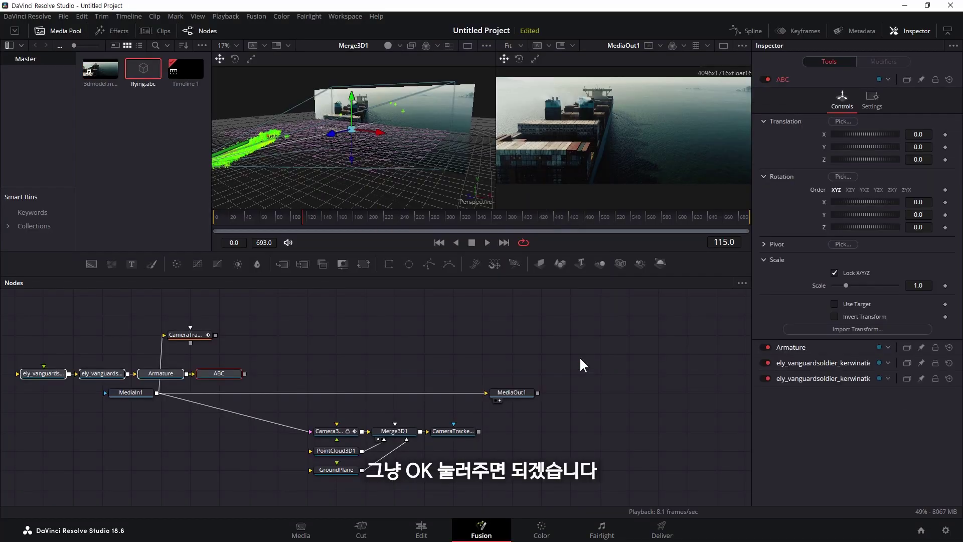
# - Move the imported Alembic node chain next to GroundPlane and connect the ABC node's output to GroundPlane's input
pyautogui.moveTo(168, 374); pyautogui.dragTo(263, 449)
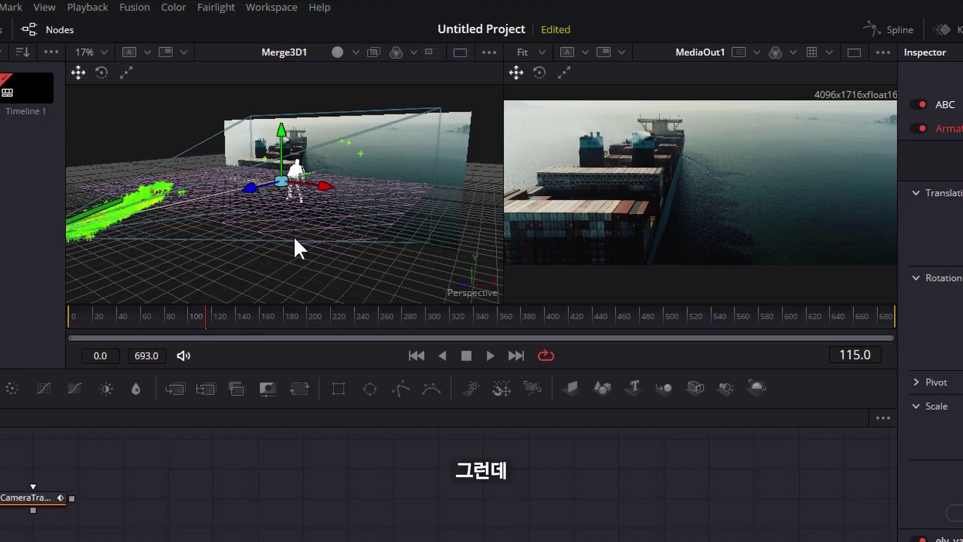
pyautogui.scroll(6, 311, 195)
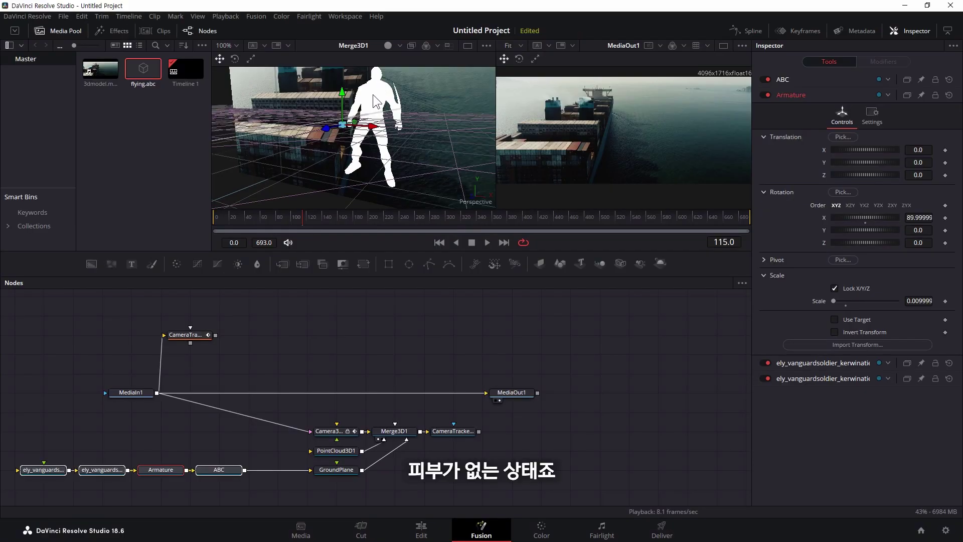
# - Import the soldier's diffuse PNG from Flying\textures and connect it as material input to the first ely_vanguardsoldier mesh node
pyautogui.rightClick(106, 109)
pyautogui.click(127, 116)
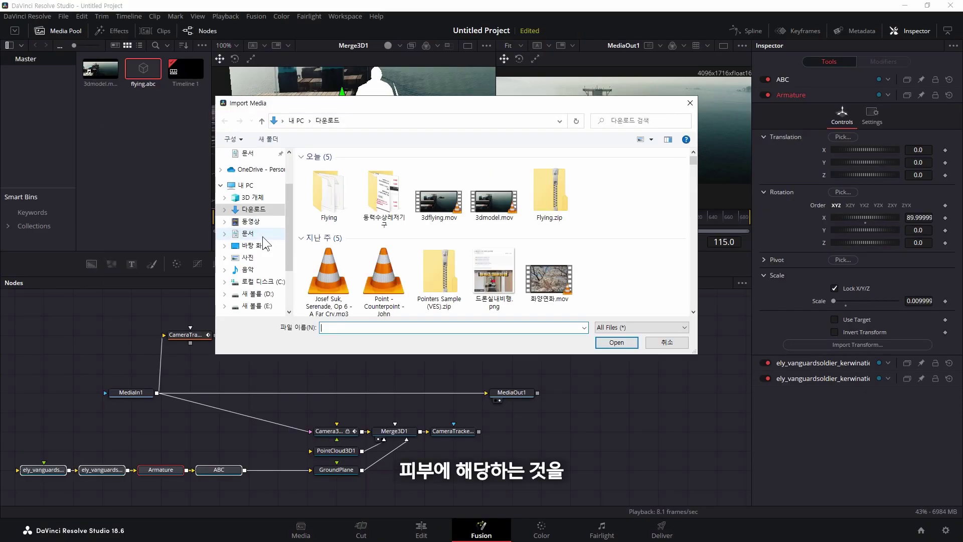
pyautogui.doubleClick(329, 198)
pyautogui.doubleClick(324, 182)
pyautogui.click(328, 186)
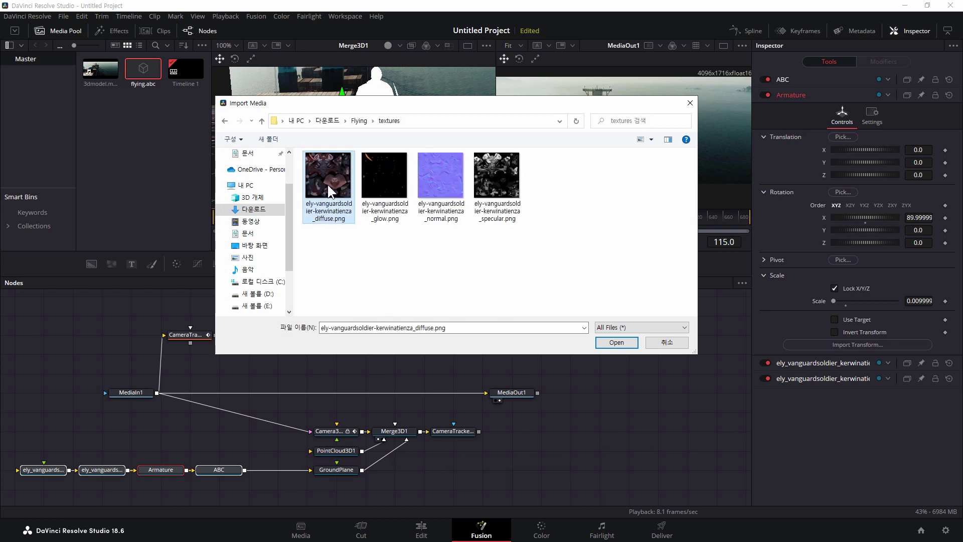
pyautogui.click(609, 341)
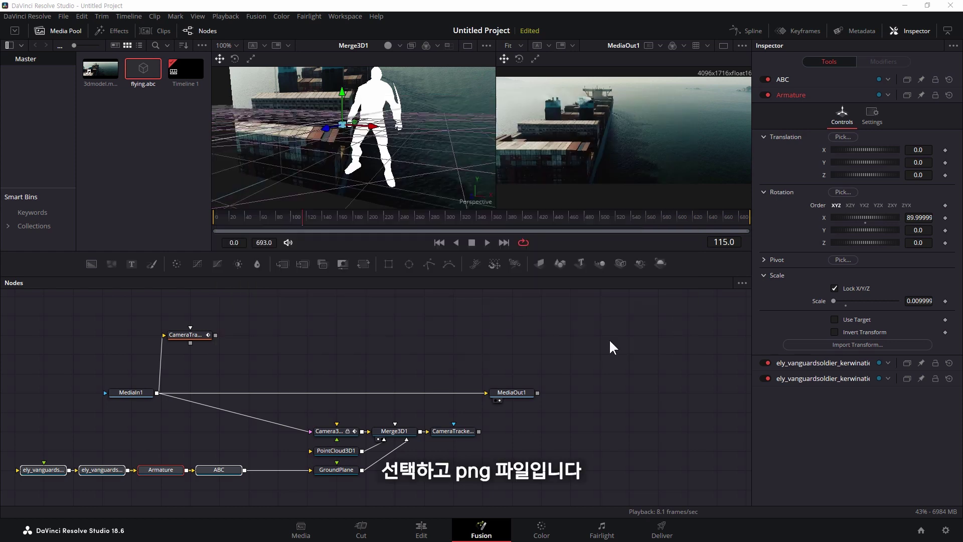
pyautogui.moveTo(139, 76); pyautogui.dragTo(42, 460)
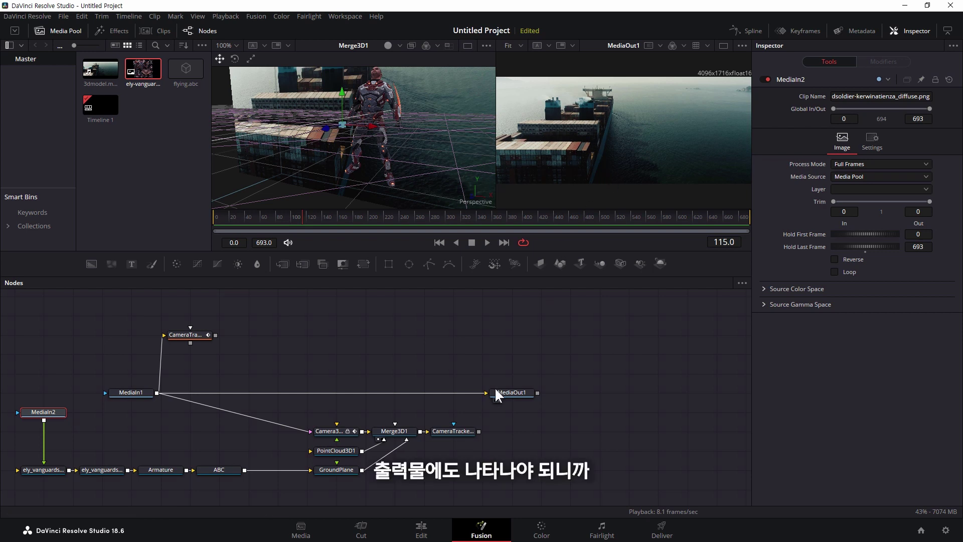
# - Disconnect MediaIn1 from MediaOut1 and feed MediaOut1 from the CameraTracker1_Renderer node instead
pyautogui.moveTo(485, 393); pyautogui.dragTo(163, 392)
pyautogui.moveTo(479, 431); pyautogui.dragTo(484, 393)
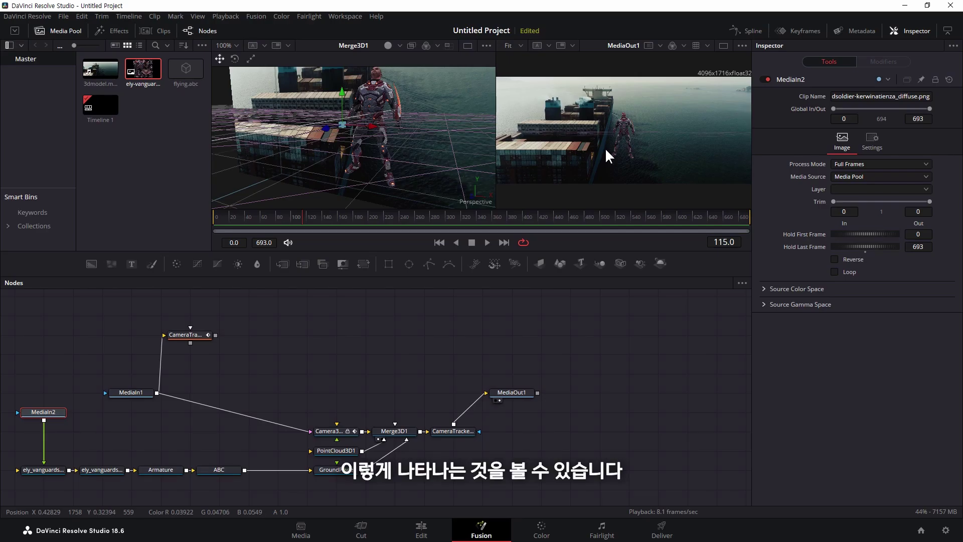
# - Hide the GroundPlane wireframe from the render by turning off its Visible option
pyautogui.scroll(2, 605, 148)
pyautogui.scroll(1, 636, 137)
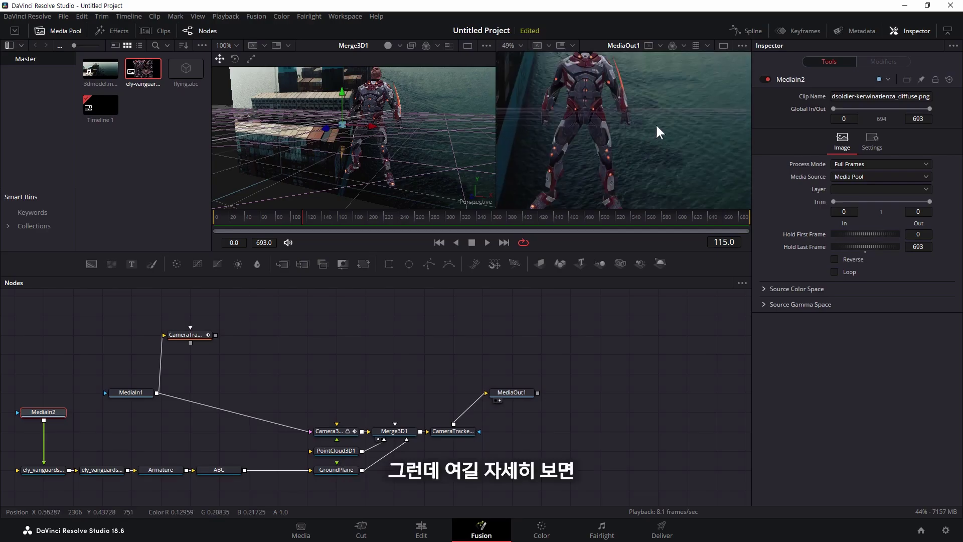
pyautogui.moveTo(561, 132); pyautogui.dragTo(606, 125)
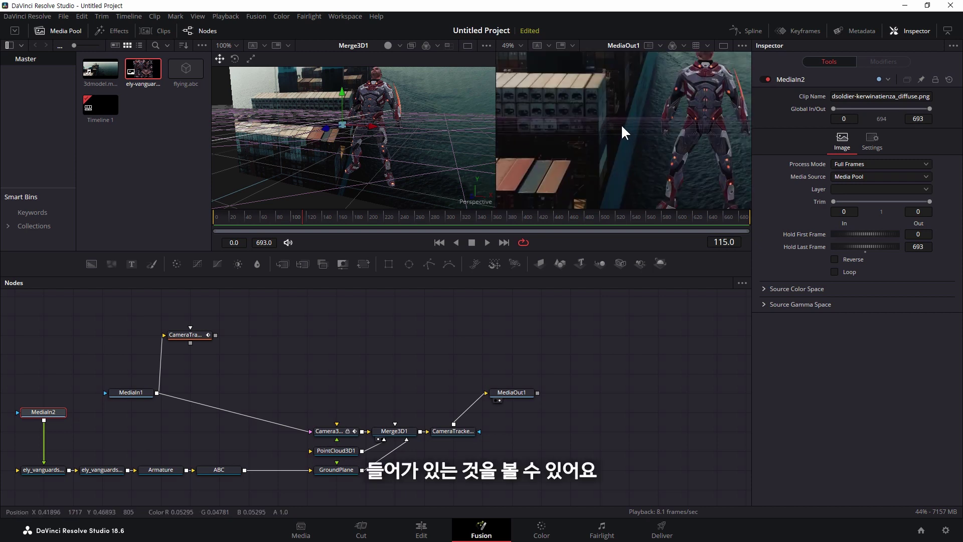
pyautogui.click(340, 468)
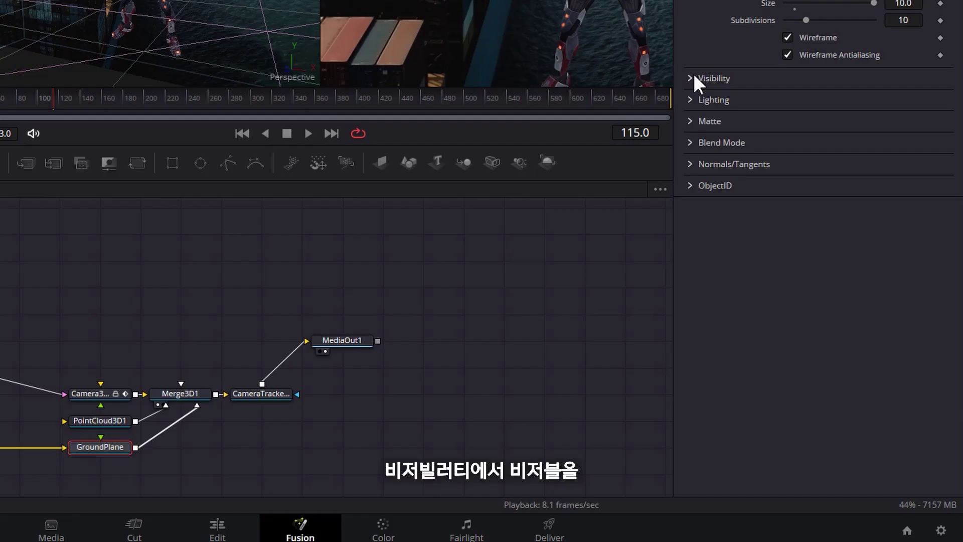
pyautogui.click(764, 203)
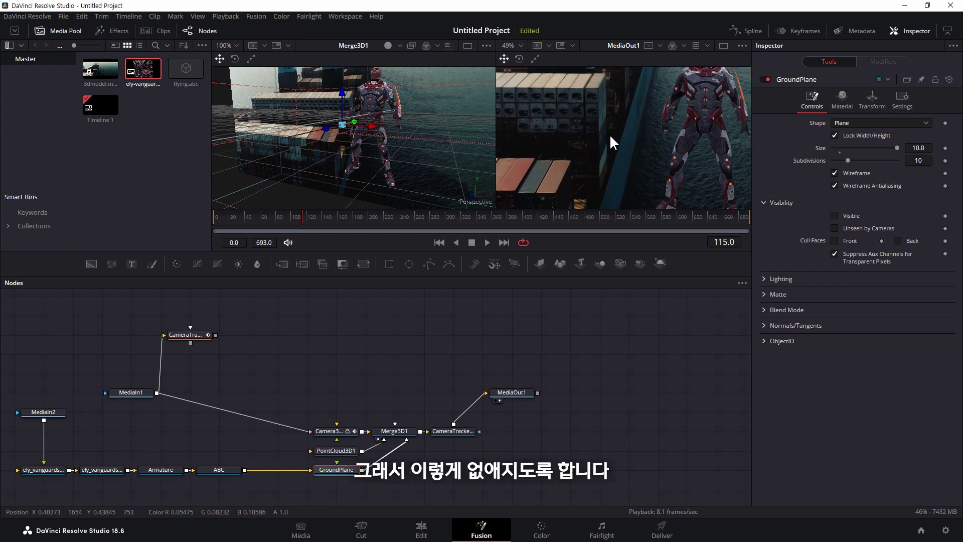
# - At frame 0, set the first ely_vanguardsoldier mesh node's rotation to X 117.4, Y -185.2 and Z -7.8
pyautogui.scroll(-2, 627, 126)
pyautogui.scroll(-1, 626, 125)
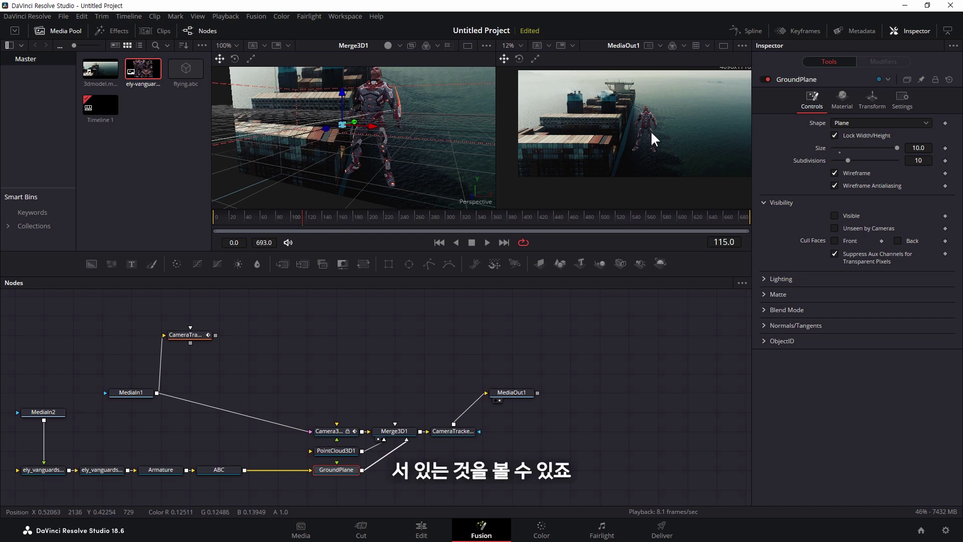
pyautogui.moveTo(671, 136); pyautogui.dragTo(648, 157)
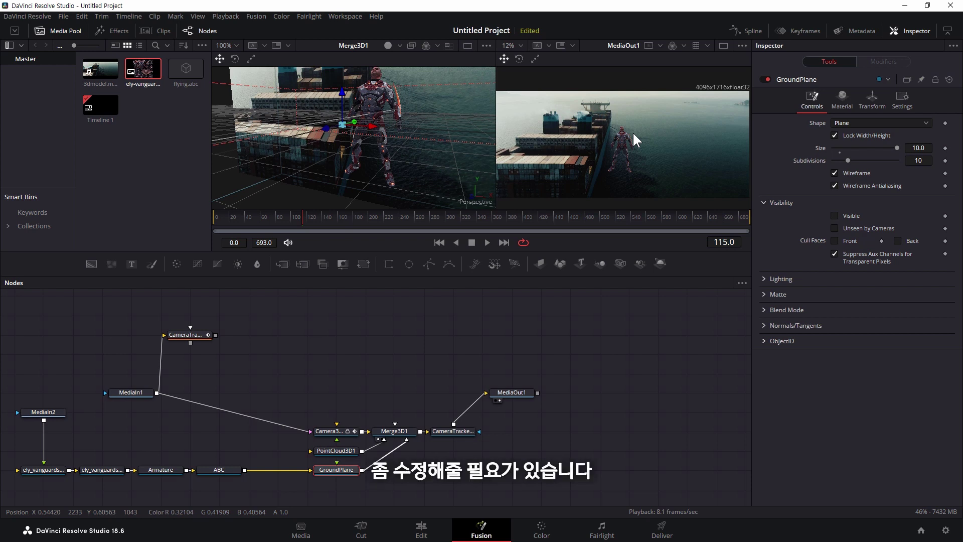
pyautogui.click(42, 470)
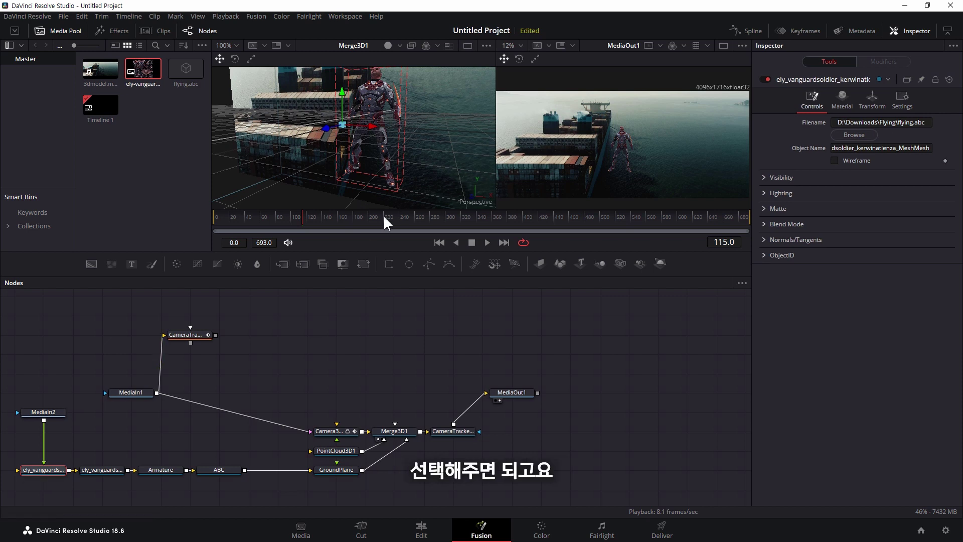
pyautogui.click(872, 100)
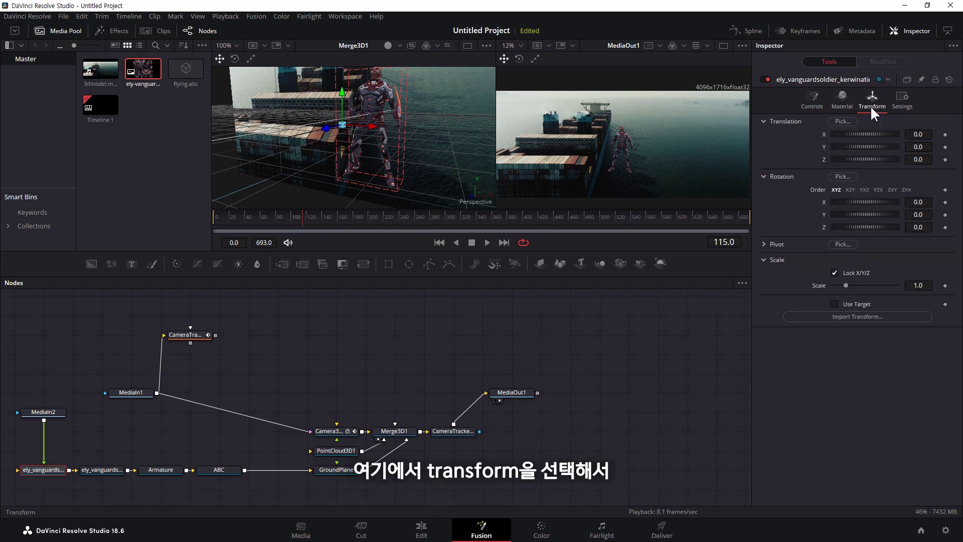
pyautogui.moveTo(232, 221); pyautogui.dragTo(209, 224)
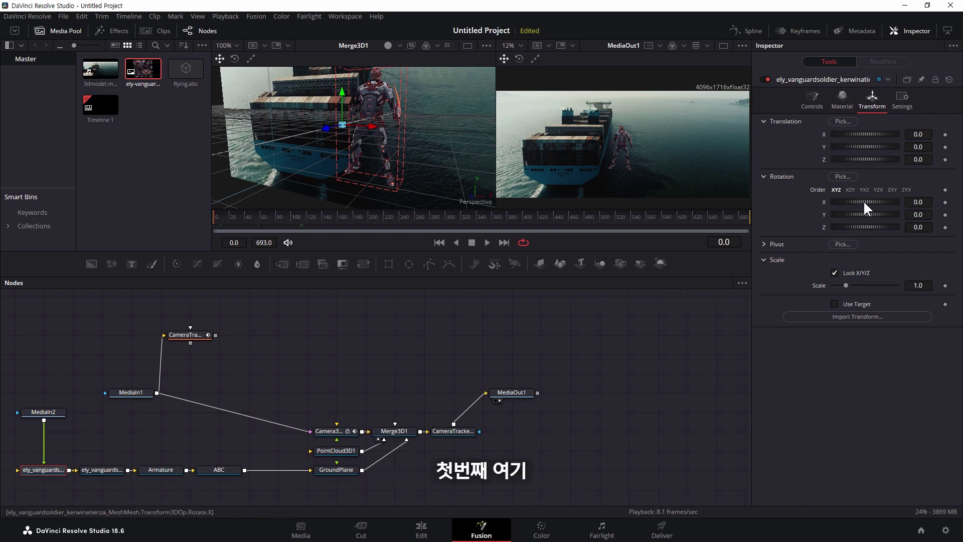
pyautogui.moveTo(862, 200); pyautogui.dragTo(836, 207)
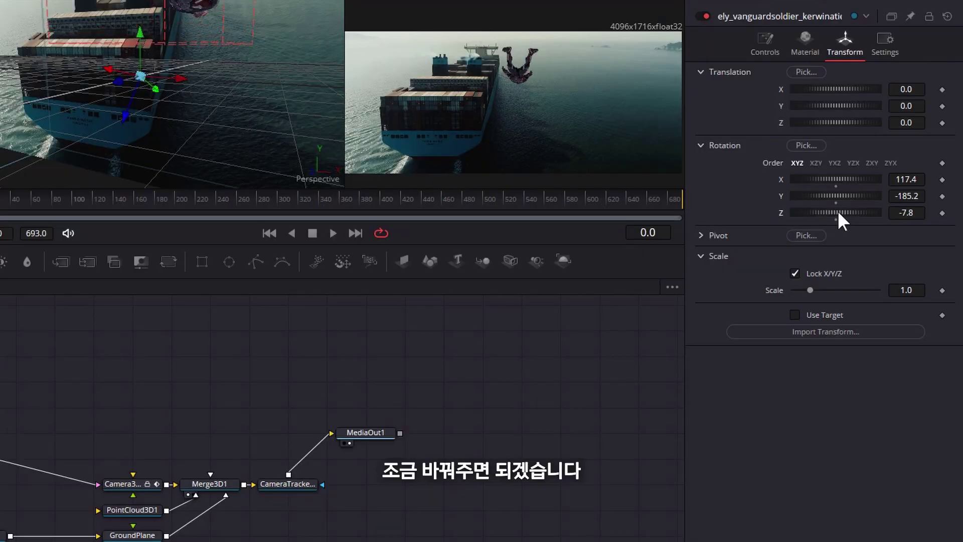
# - Set the mesh's X translation to 58.405 and keyframe its X, Y and Z translation and rotation at frame 0
pyautogui.moveTo(833, 88); pyautogui.dragTo(960, 86)
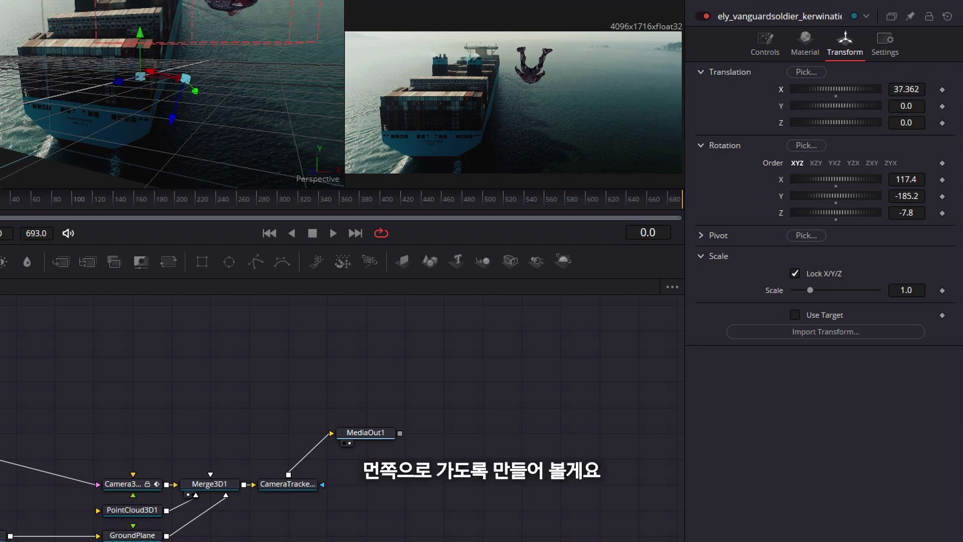
pyautogui.moveTo(829, 90); pyautogui.dragTo(960, 98)
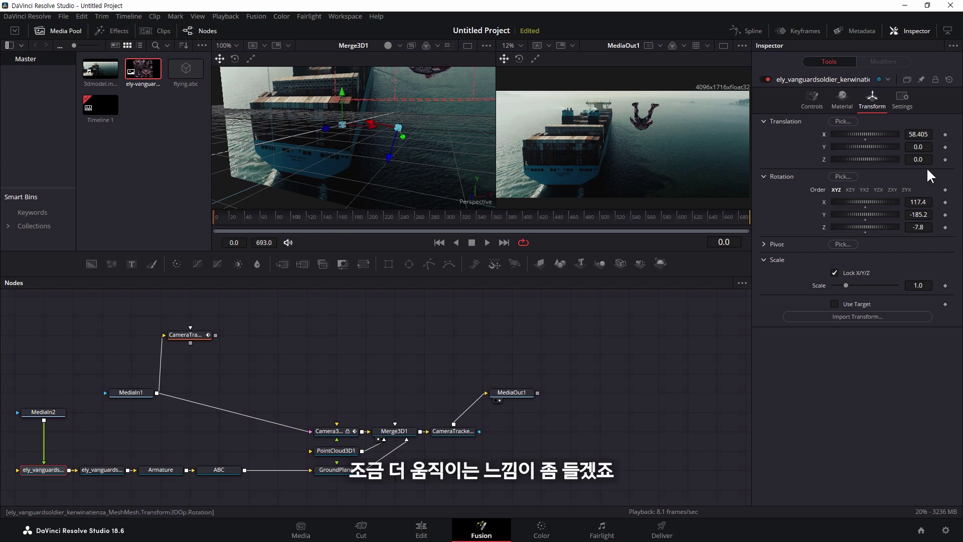
pyautogui.click(944, 135)
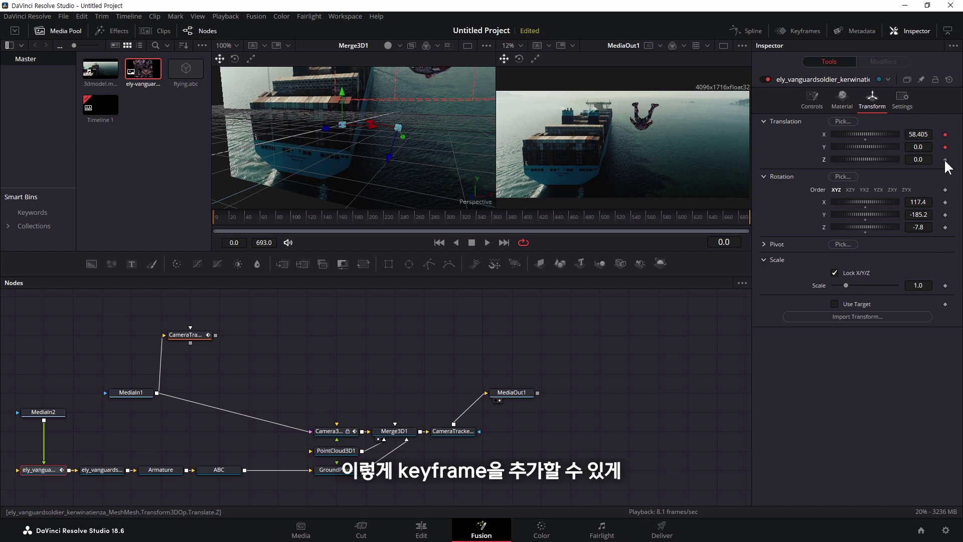
pyautogui.click(944, 202)
pyautogui.click(945, 215)
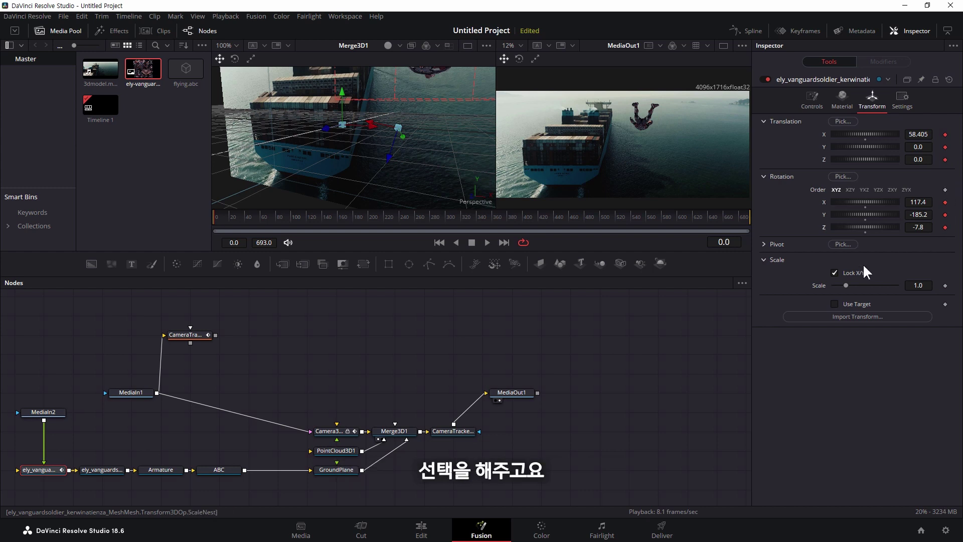
# - Animate the mesh from frame 179 to 693, ending at Y translation -1.913 and rotation X 33.9, Y -133.1, Z 5.2
pyautogui.click(351, 219)
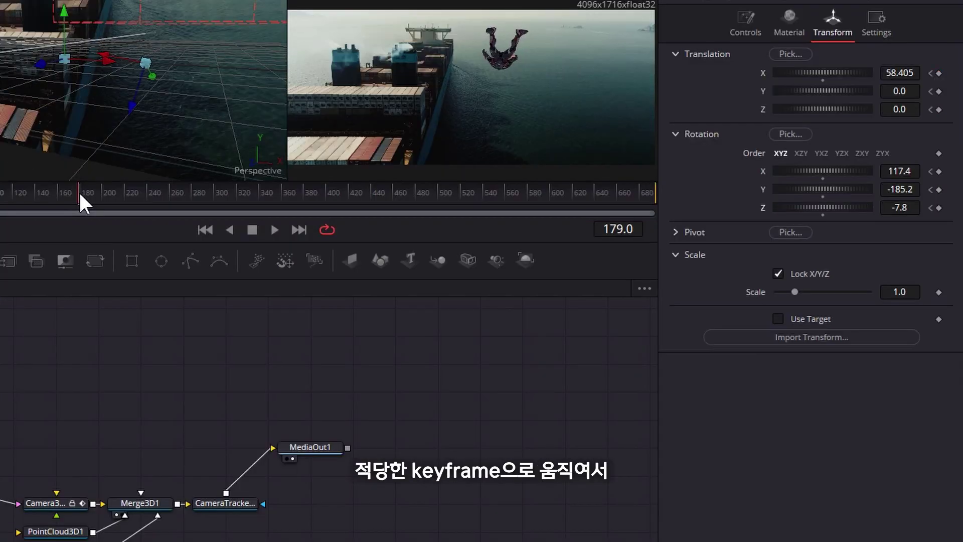
pyautogui.moveTo(805, 176); pyautogui.dragTo(693, 201)
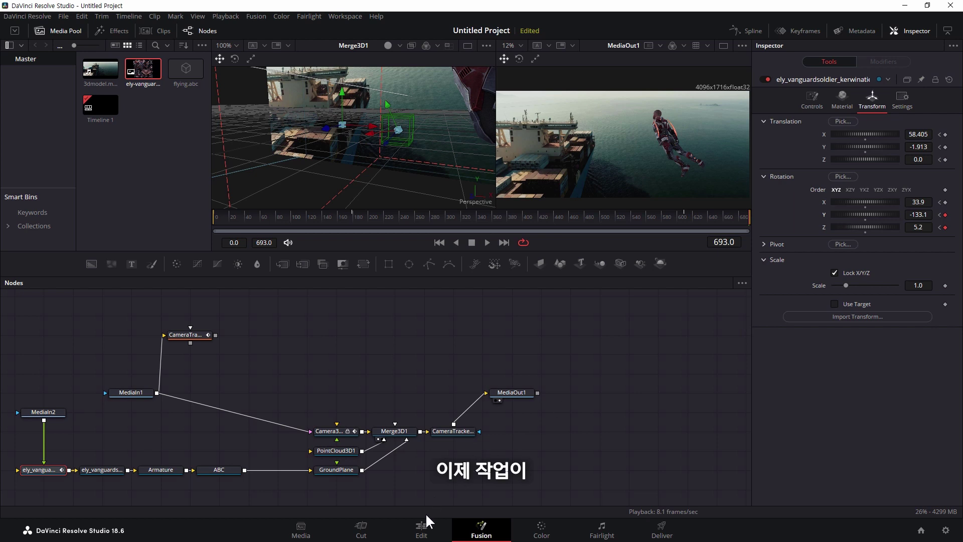
# - Review the animated composite near the end of the edit timeline, and open the Deliver page's render settings
pyautogui.click(421, 530)
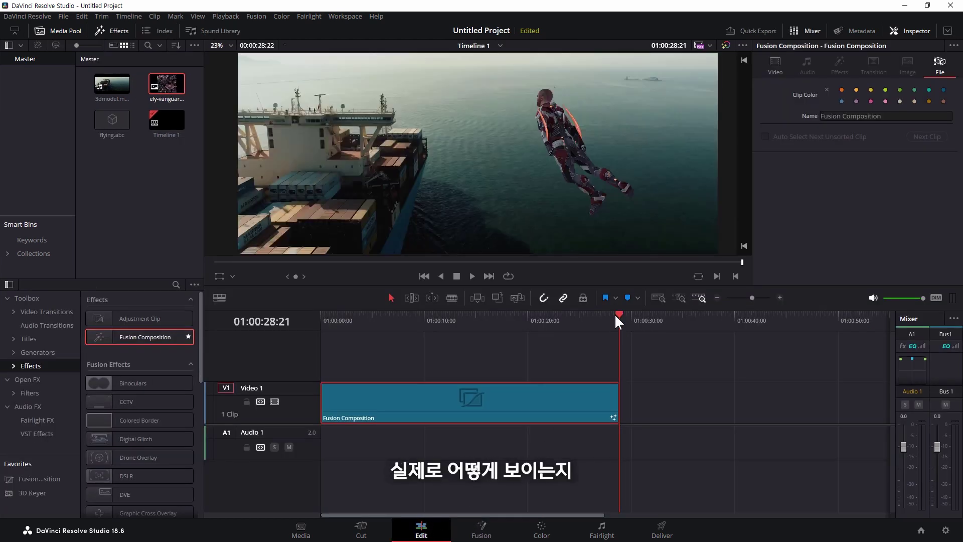
pyautogui.moveTo(617, 315); pyautogui.dragTo(610, 341)
pyautogui.click(661, 529)
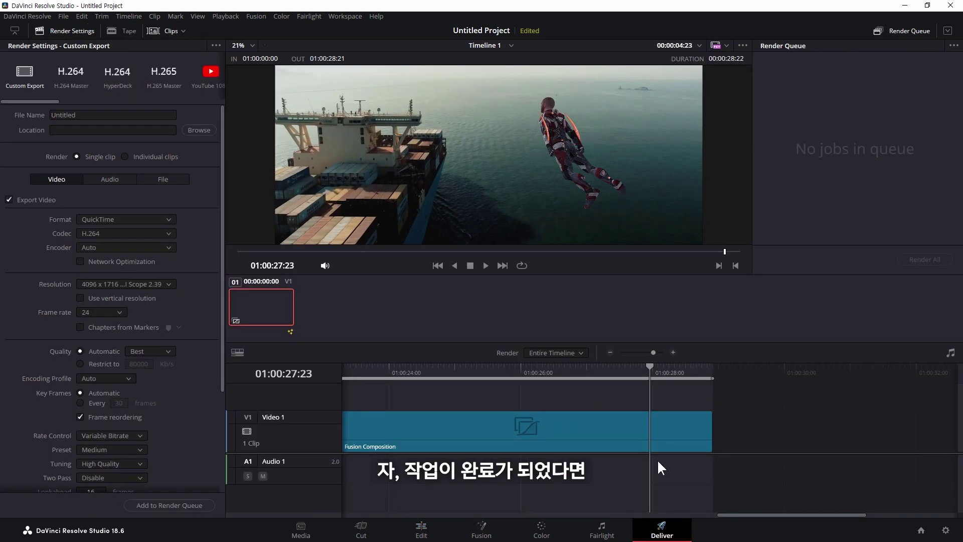